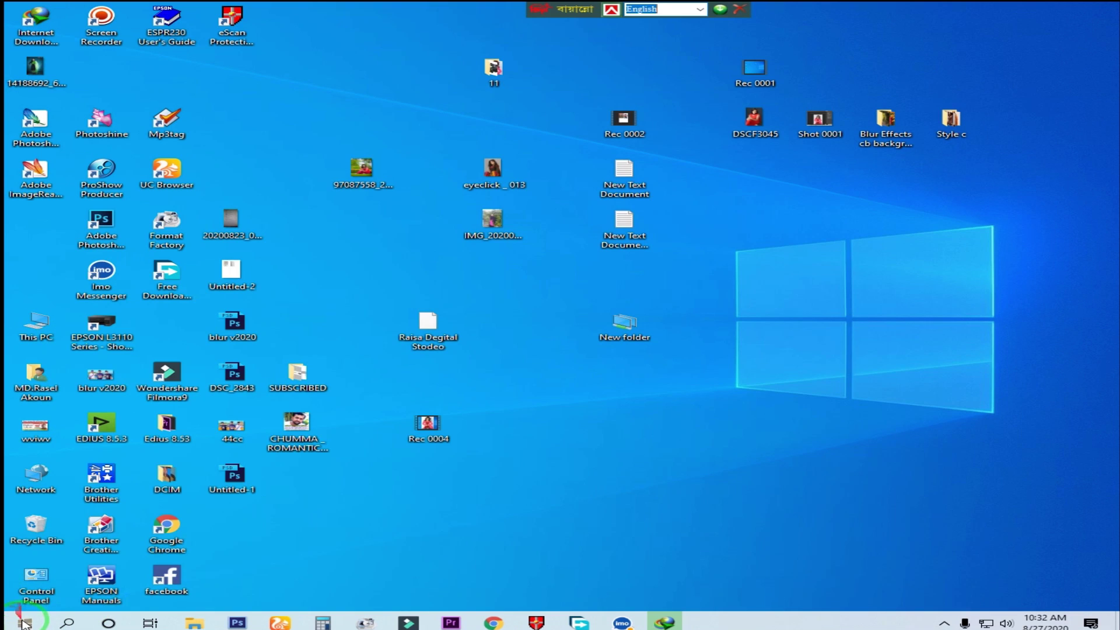
# Step: Launch Adobe Photoshop CC 2015 from the Windows Start menu
pyautogui.click(25, 622)
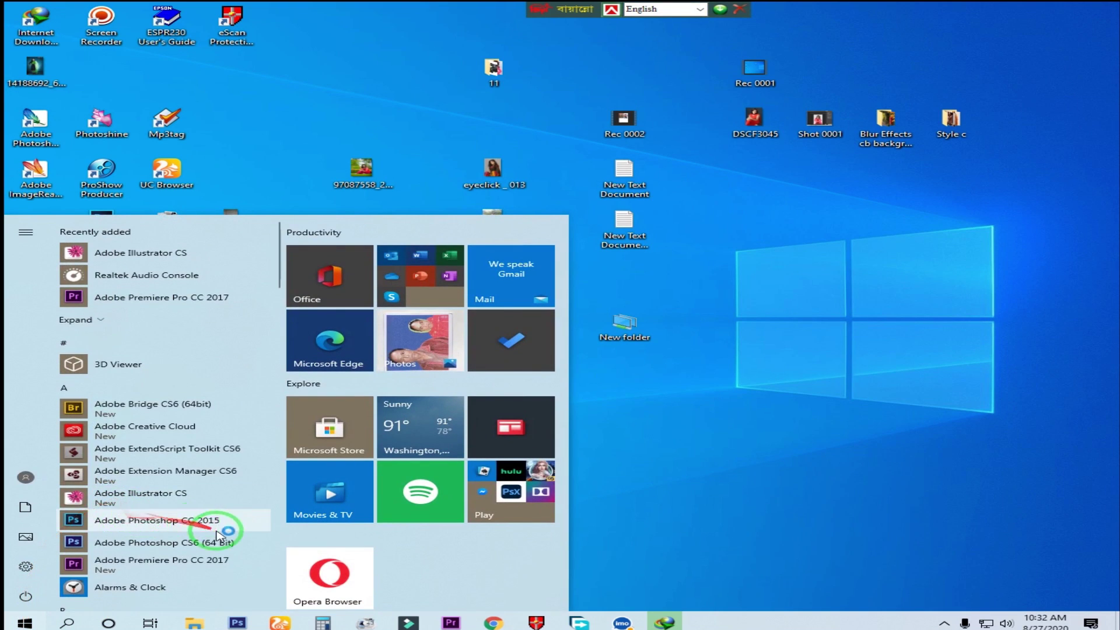
pyautogui.click(193, 523)
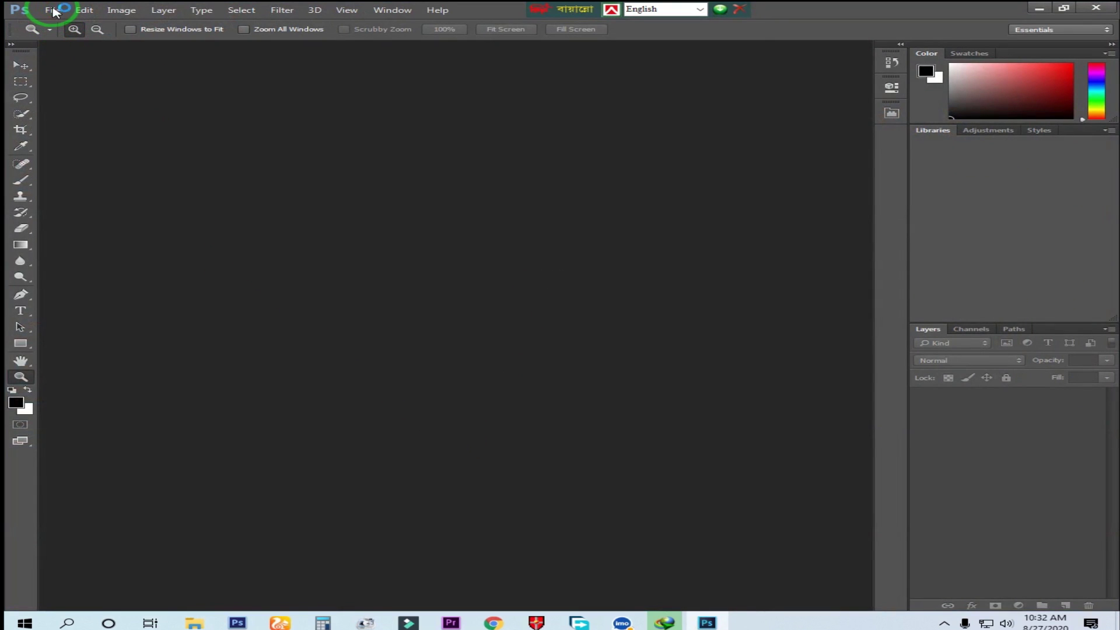
# Step: Open the Desktop portrait JPG of the woman in red and dismiss the download popup
pyautogui.click(53, 10)
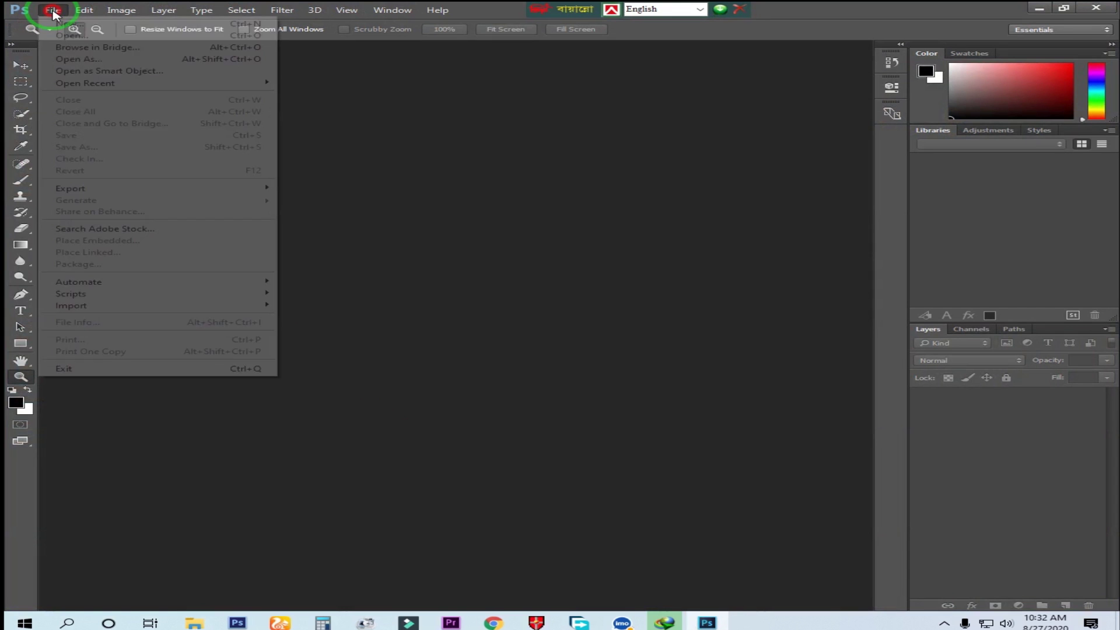
pyautogui.click(87, 33)
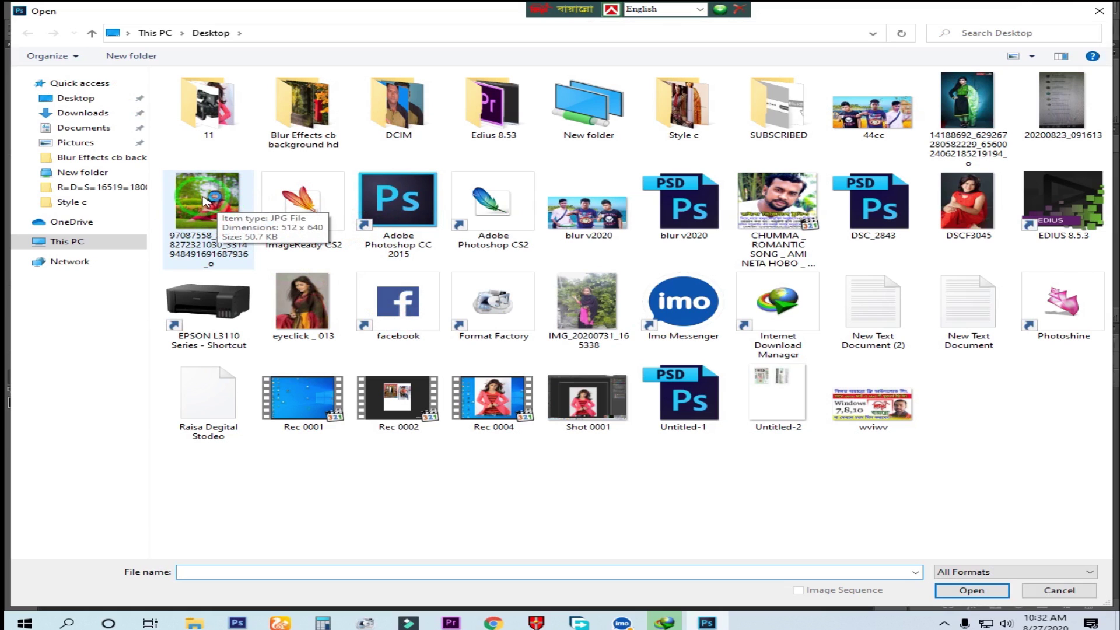
pyautogui.doubleClick(222, 232)
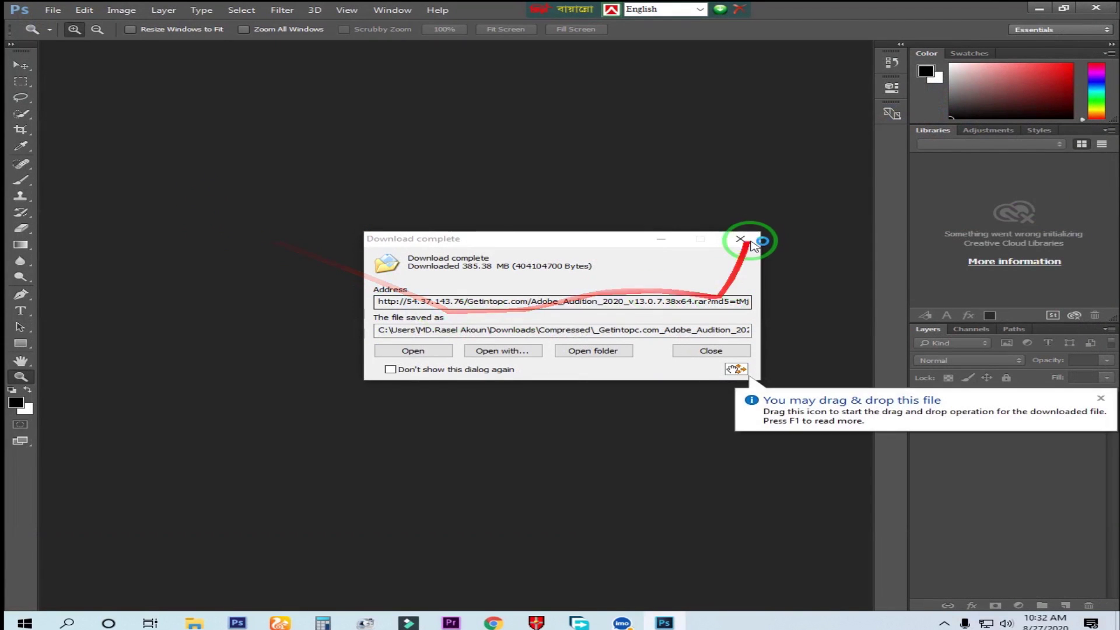
pyautogui.click(741, 239)
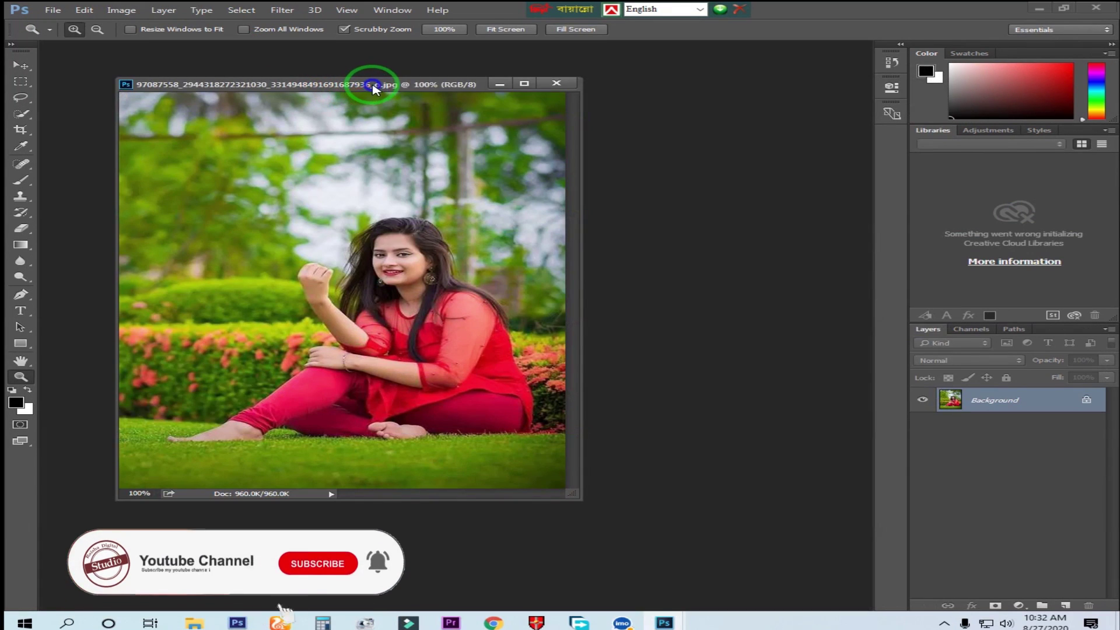
# Step: Resample the photo to 300 pixels/inch in Image Size
pyautogui.rightClick(371, 85)
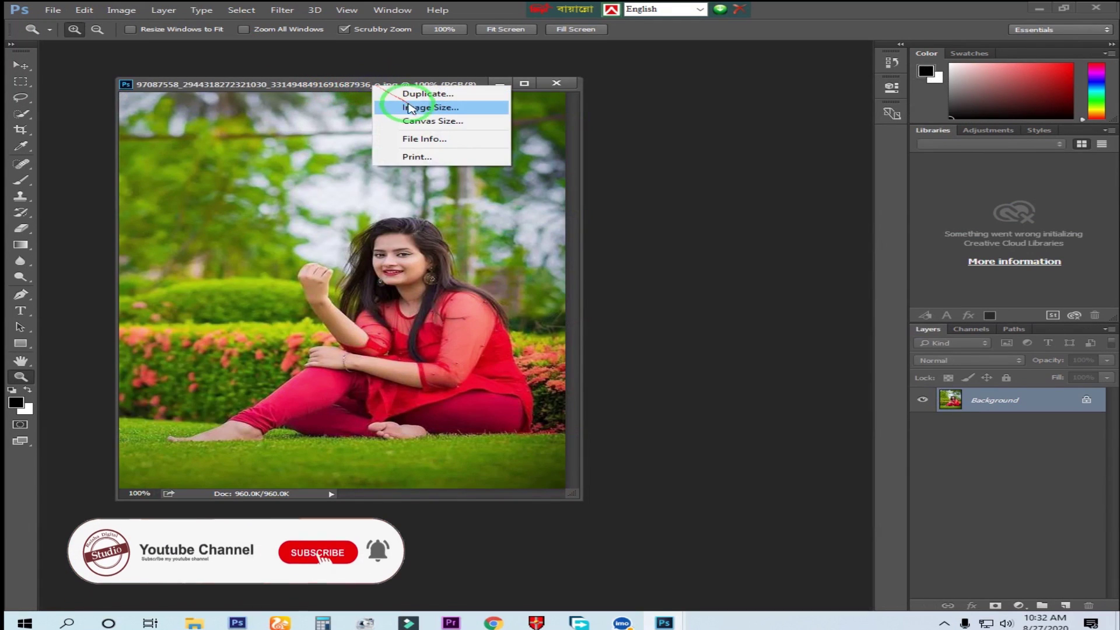
pyautogui.click(417, 109)
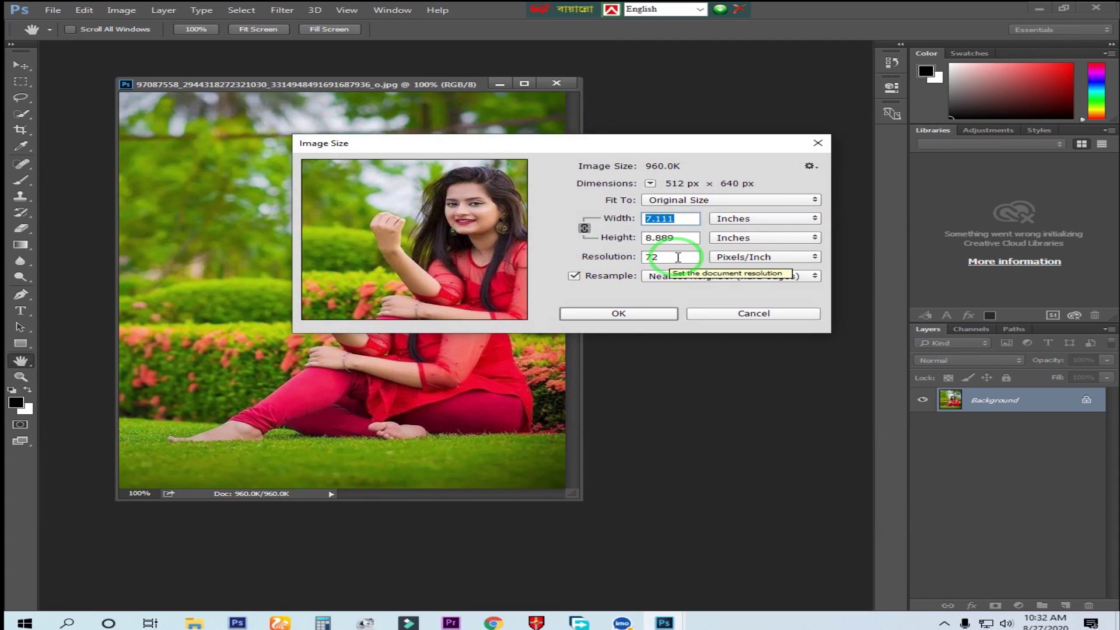
pyautogui.click(607, 257)
pyautogui.write('3')
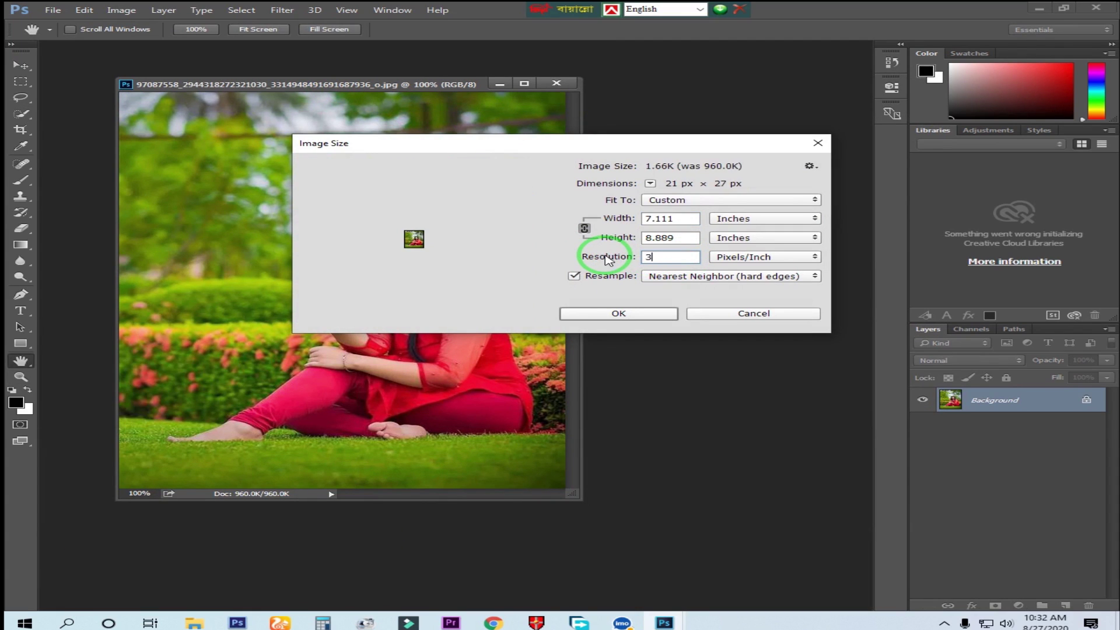
pyautogui.write('00')
pyautogui.click(622, 315)
pyautogui.click(622, 315)
# Step: Zoom the view so the whole 2133 × 2667 px photo fits the window
pyautogui.press('z')
pyautogui.keyDown('alt'); pyautogui.click(564, 283); pyautogui.keyUp('alt')
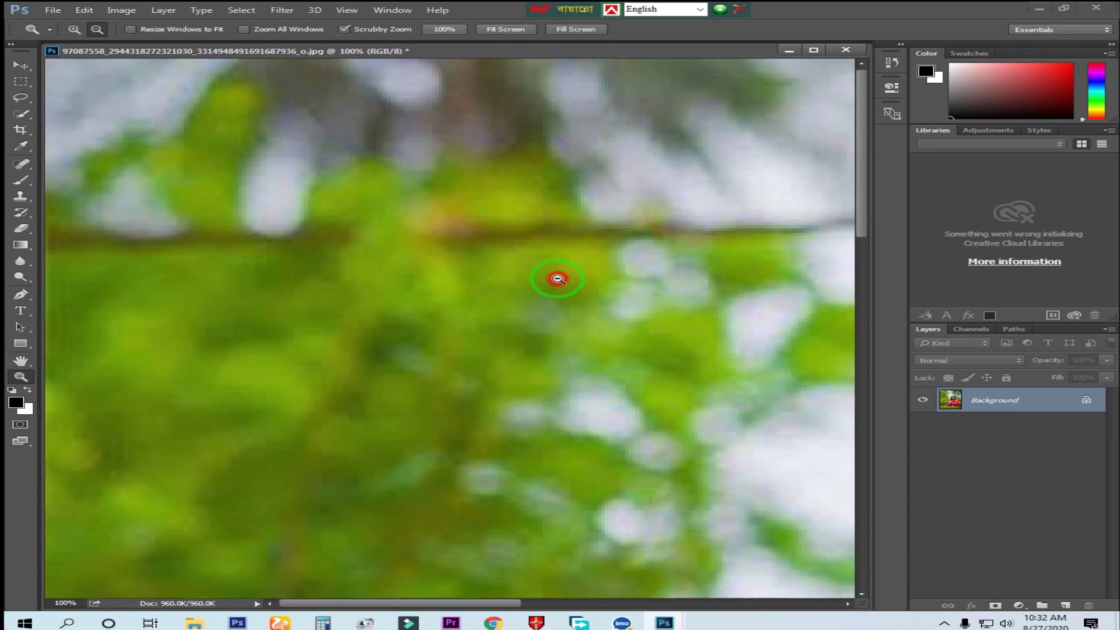
pyautogui.keyDown('alt'); pyautogui.click(557, 315); pyautogui.keyUp('alt')
pyautogui.click(558, 336)
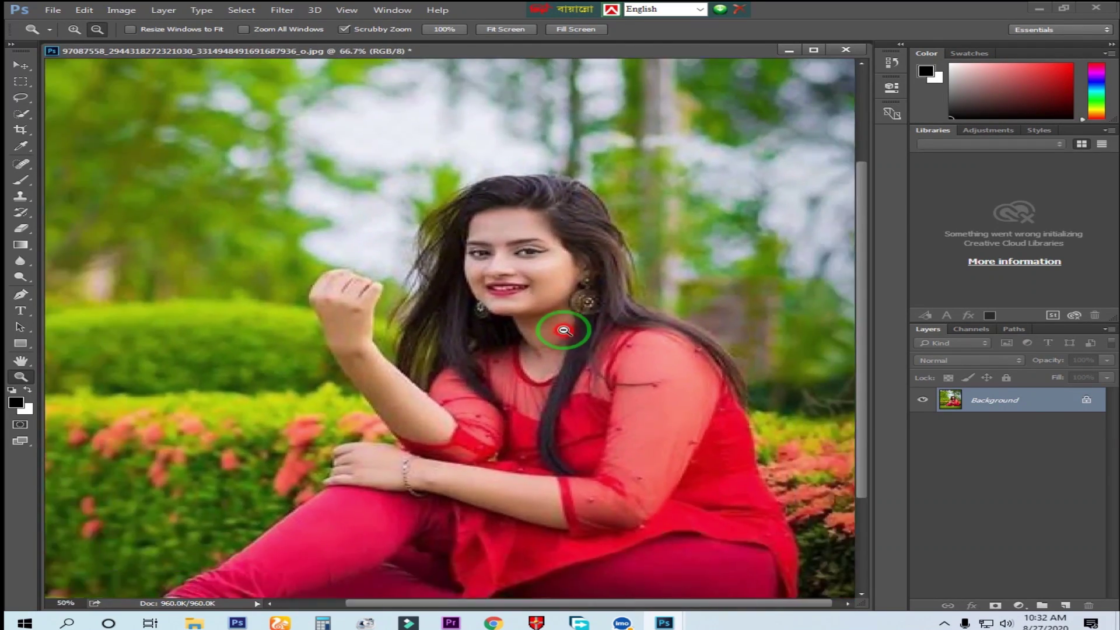
pyautogui.keyDown('alt'); pyautogui.click(537, 315); pyautogui.keyUp('alt')
pyautogui.keyDown('alt'); pyautogui.click(510, 288); pyautogui.keyUp('alt')
pyautogui.click(508, 286)
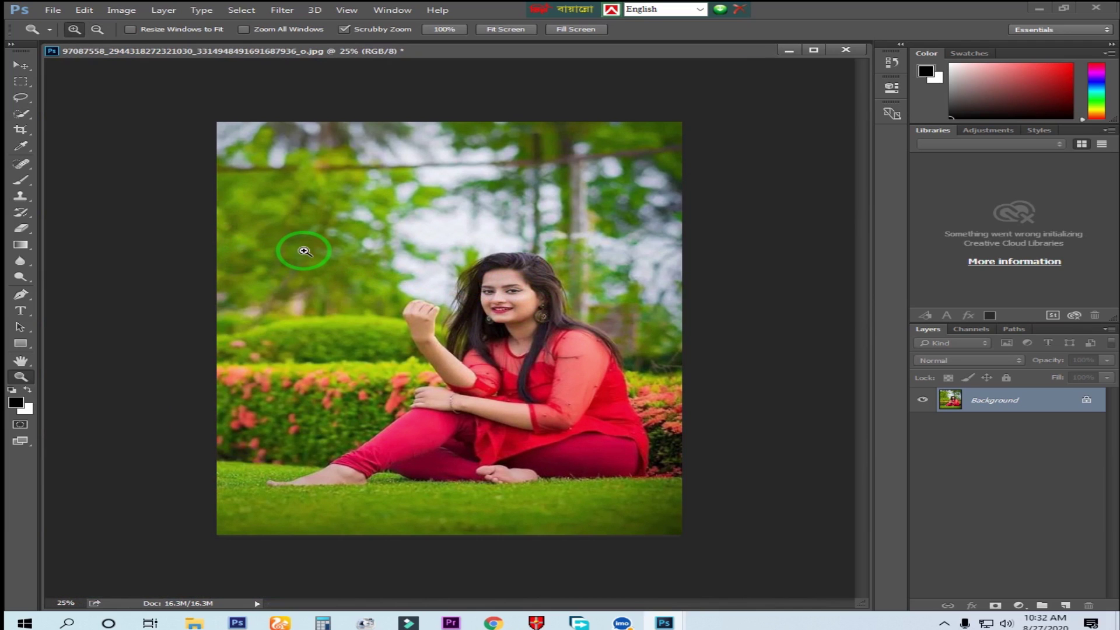
# Step: Quick-select the woman by brushing over her face, hair, neck, torso, arm and legs
pyautogui.press('w')
pyautogui.rightClick(28, 121)
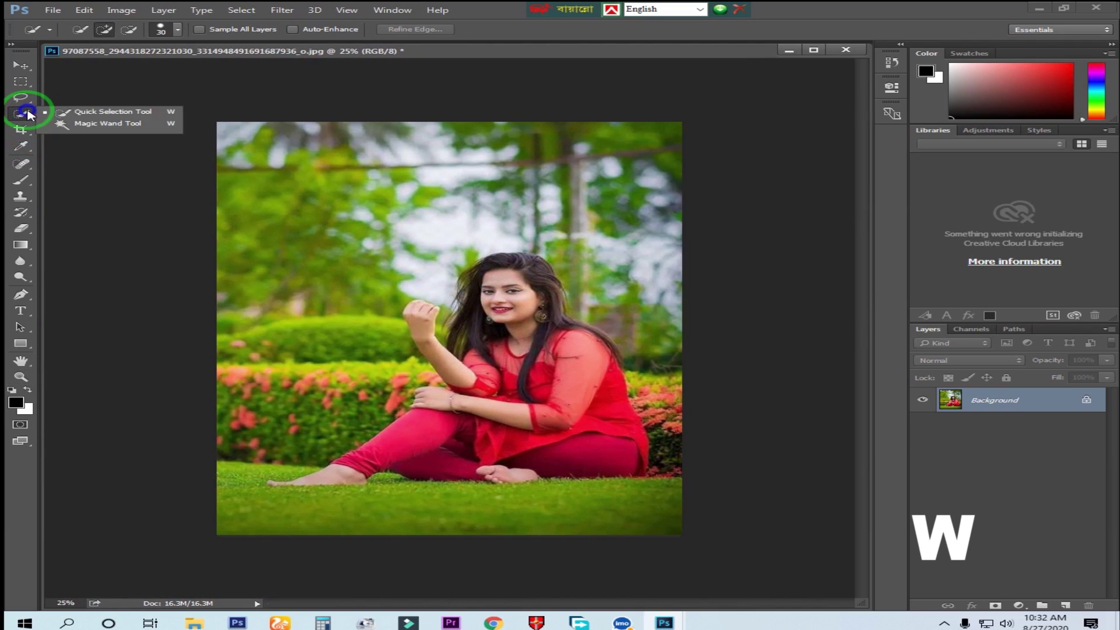
pyautogui.click(97, 114)
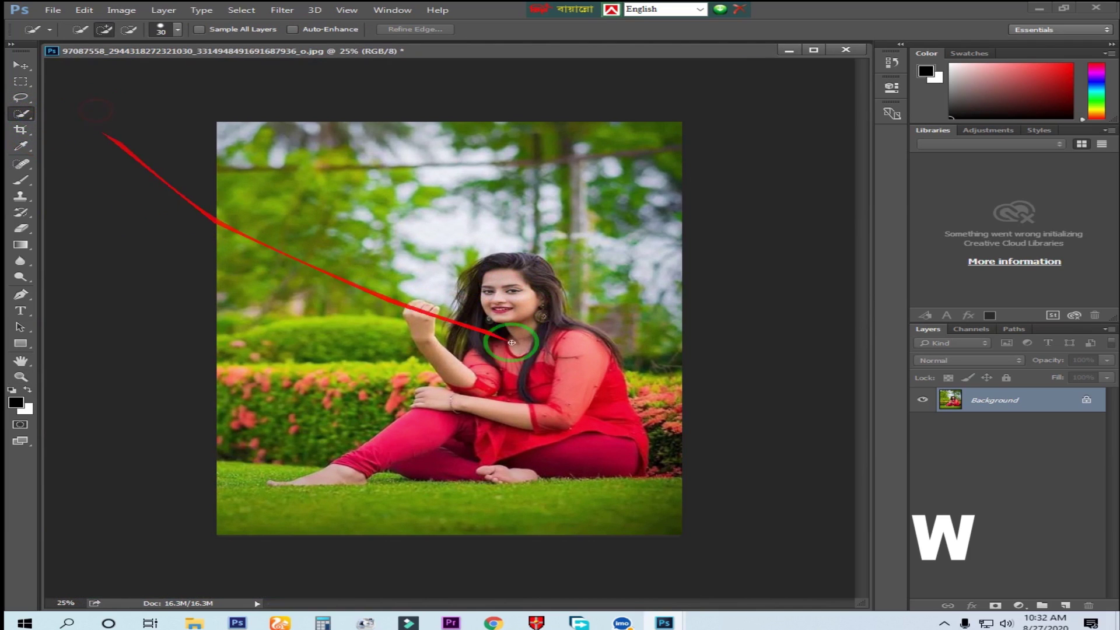
pyautogui.moveTo(504, 345); pyautogui.dragTo(562, 320)
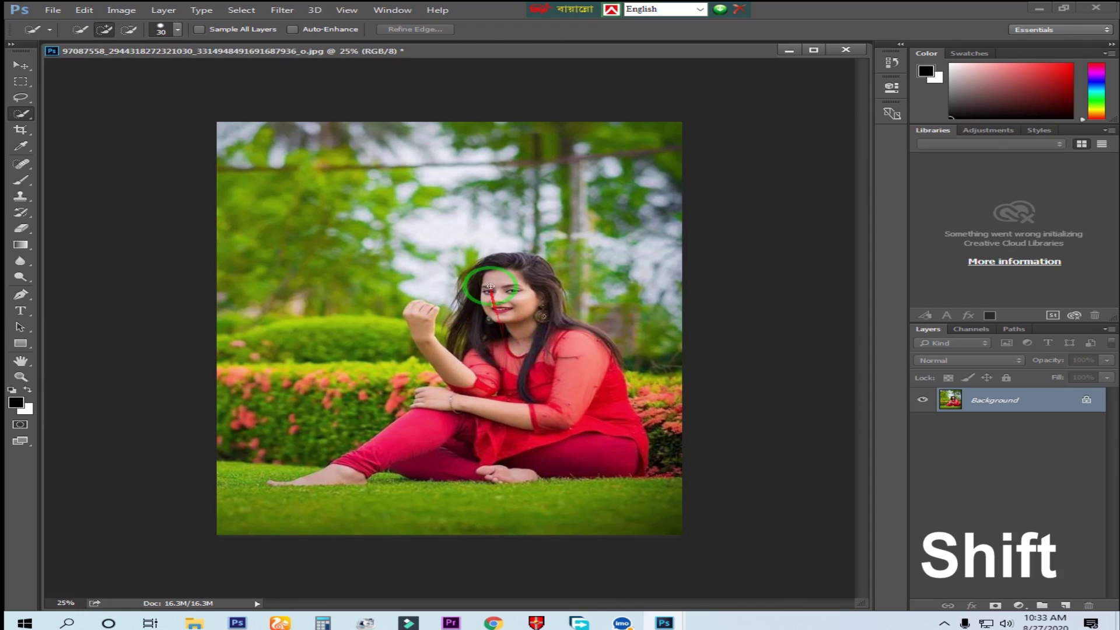
pyautogui.moveTo(535, 372); pyautogui.dragTo(534, 388)
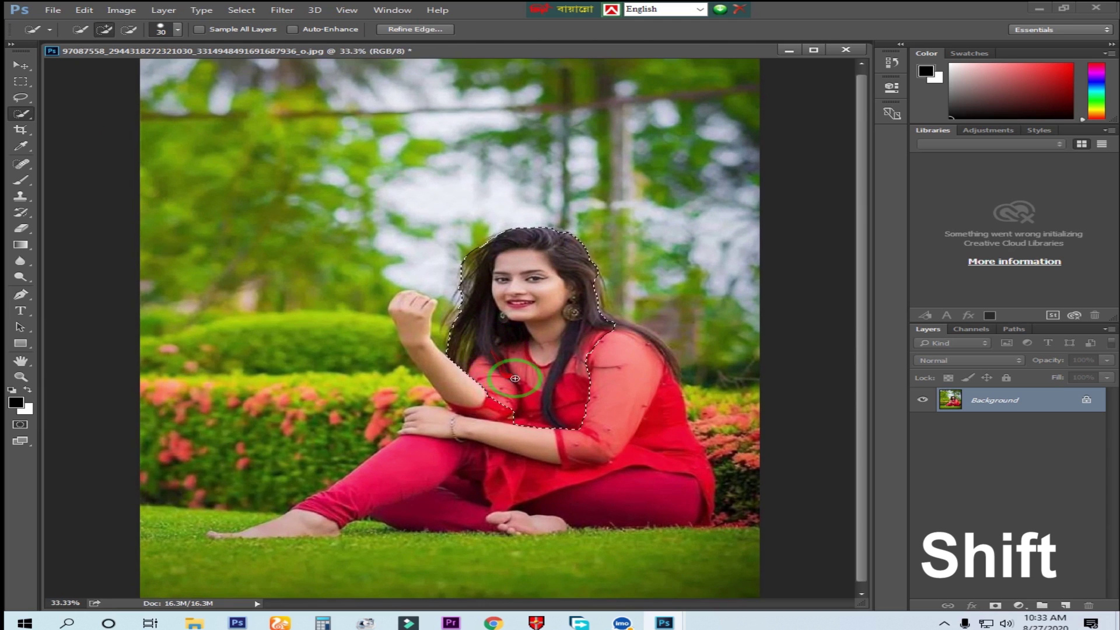
pyautogui.moveTo(547, 332)
pyautogui.mouseDown()
pyautogui.moveTo(427, 331)
pyautogui.moveTo(258, 527)
pyautogui.moveTo(232, 536)
pyautogui.mouseUp()
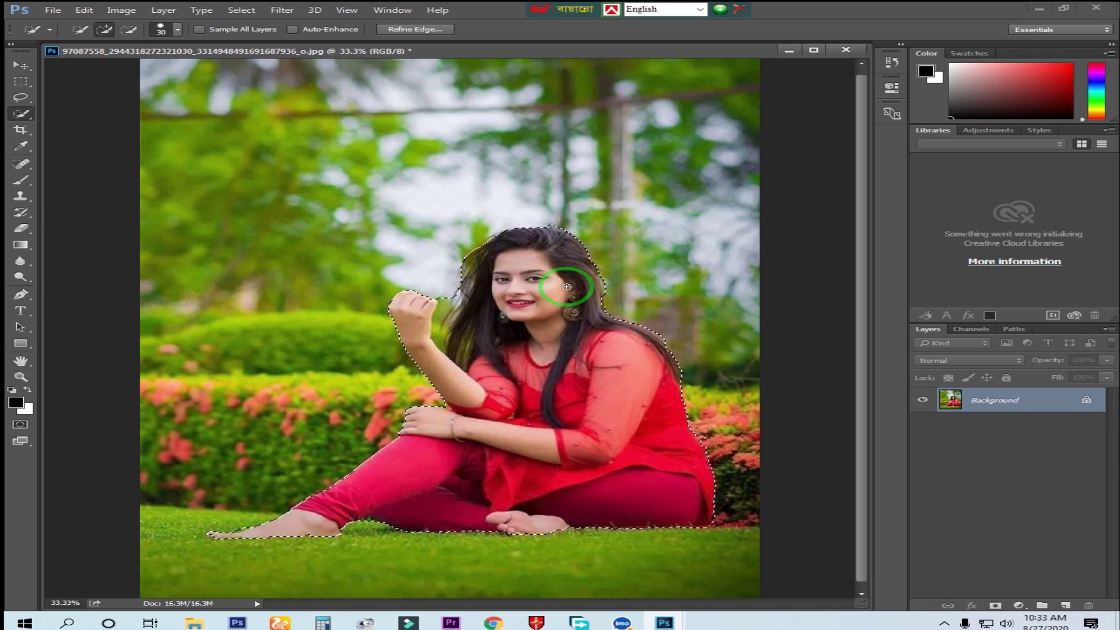
# Step: Feather the woman's selection by 2 pixels
pyautogui.rightClick(566, 287)
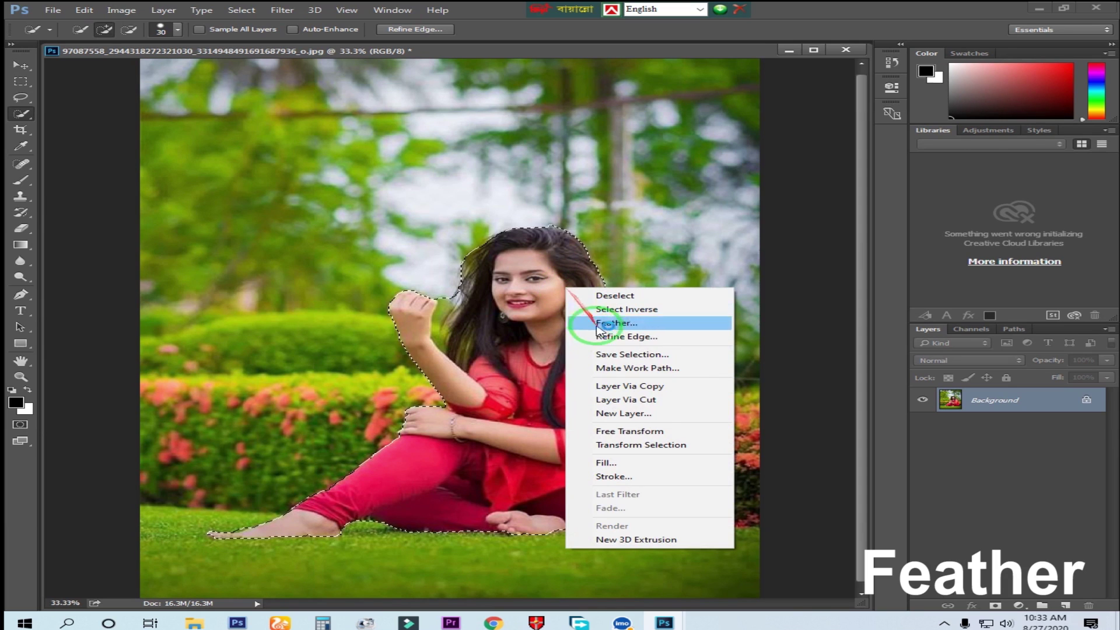
pyautogui.click(631, 327)
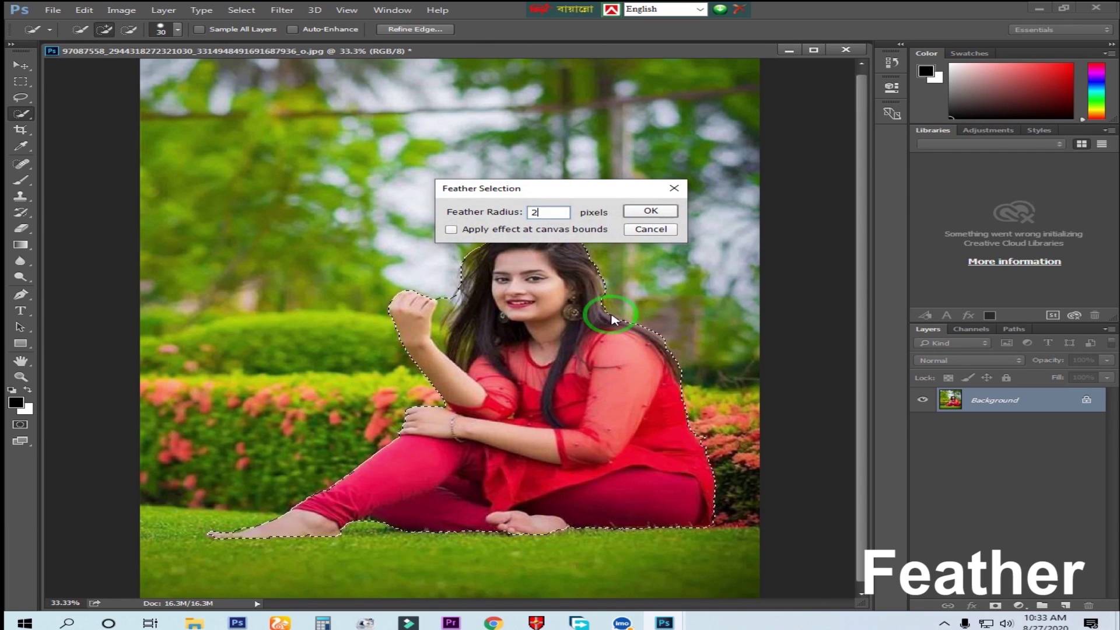
pyautogui.press('Return')
# Step: Fix the selection around the raised hand with the Polygonal Lasso, excluding the gap by her hair
pyautogui.press('z')
pyautogui.click(465, 327)
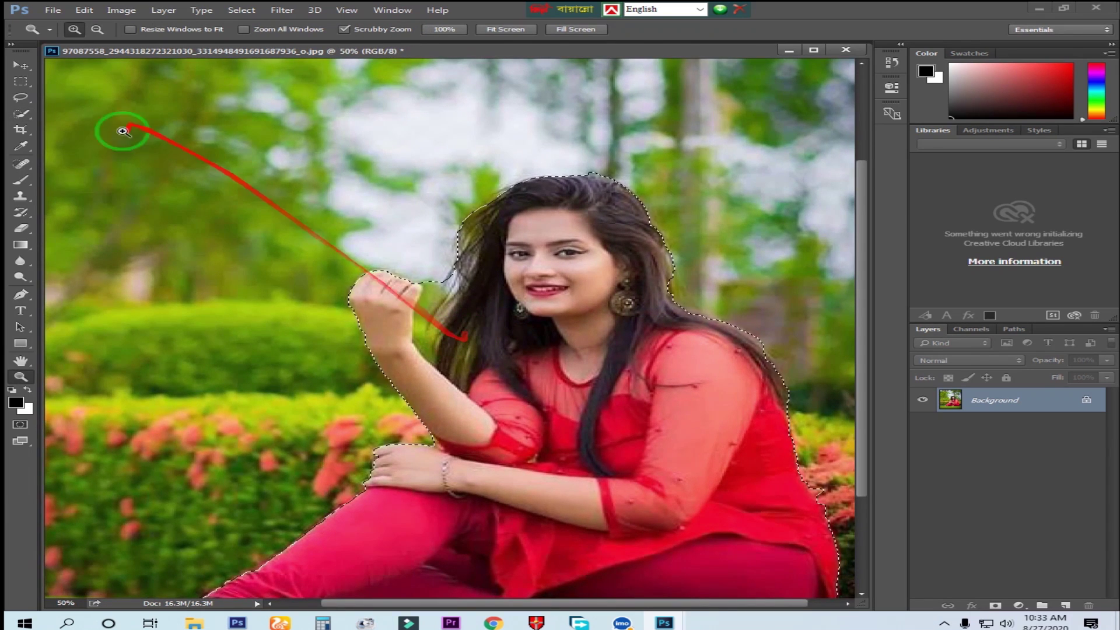
pyautogui.press('l')
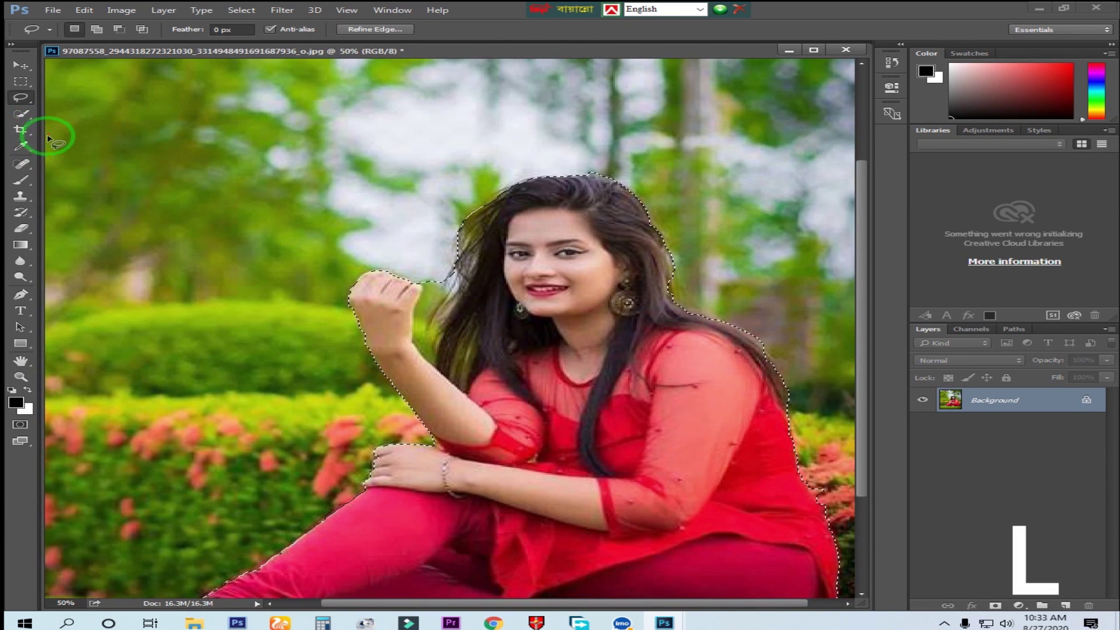
pyautogui.rightClick(21, 97)
pyautogui.click(87, 115)
pyautogui.click(91, 94)
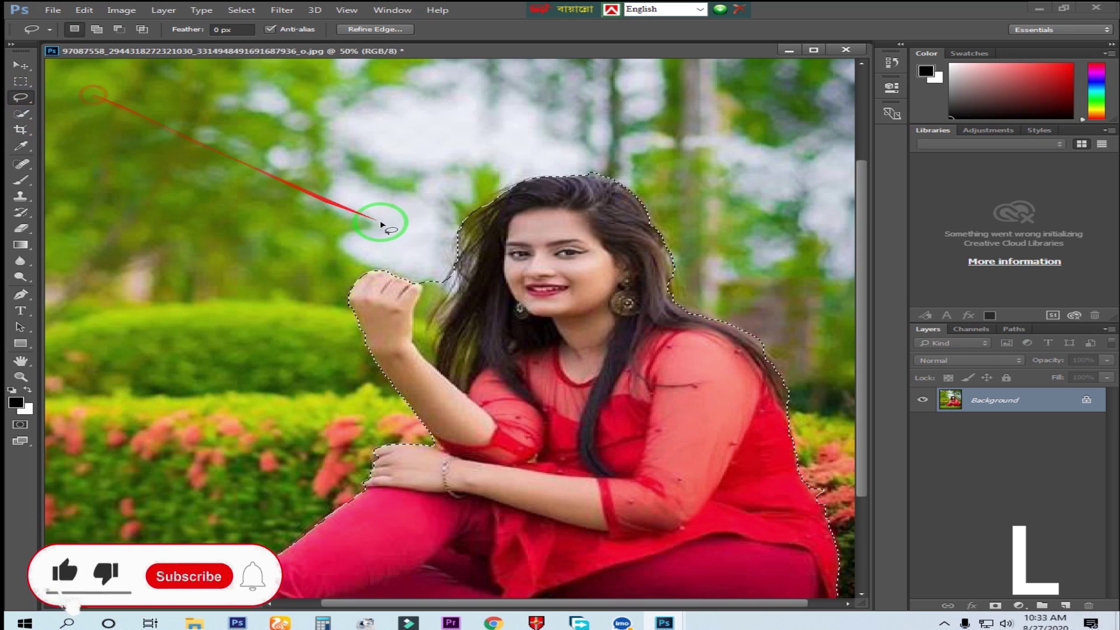
pyautogui.keyDown('shift'); pyautogui.click(452, 292); pyautogui.keyUp('shift')
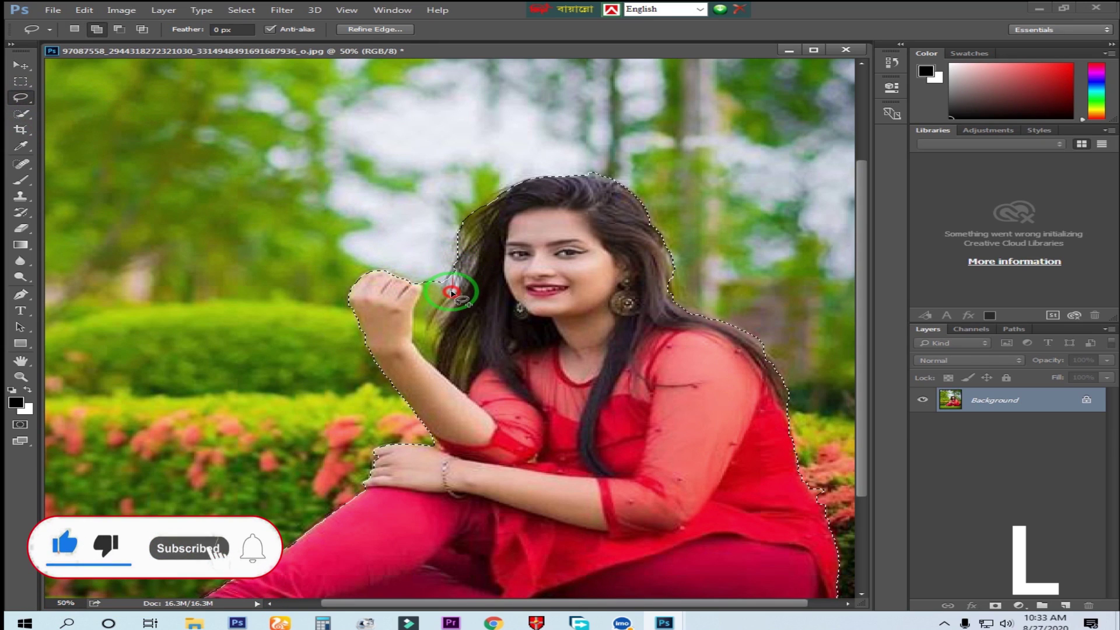
pyautogui.click(442, 349)
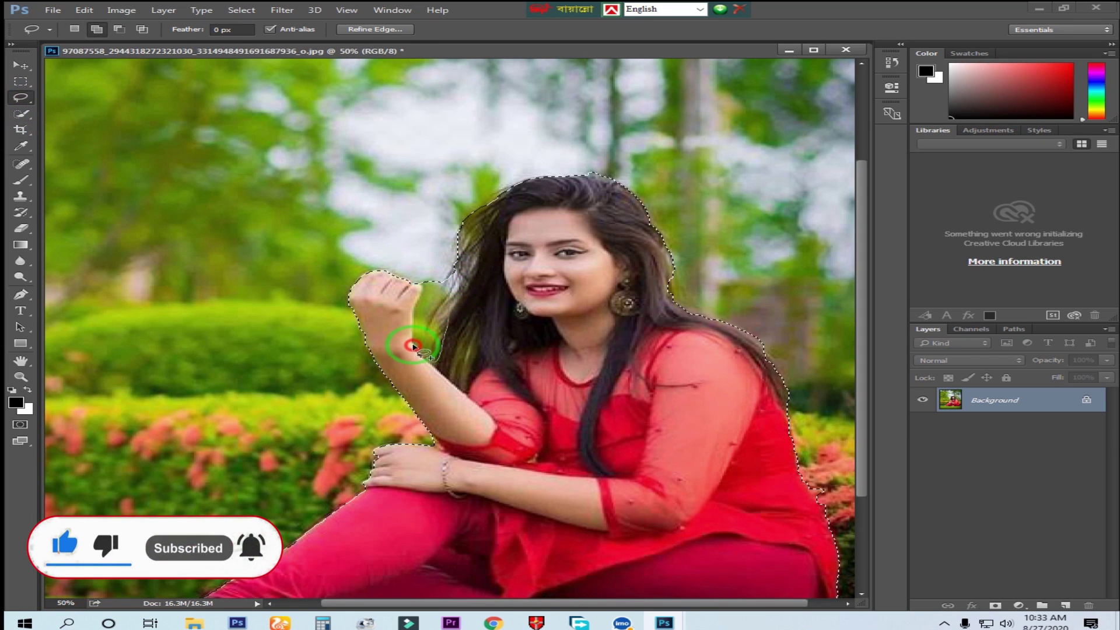
pyautogui.click(426, 279)
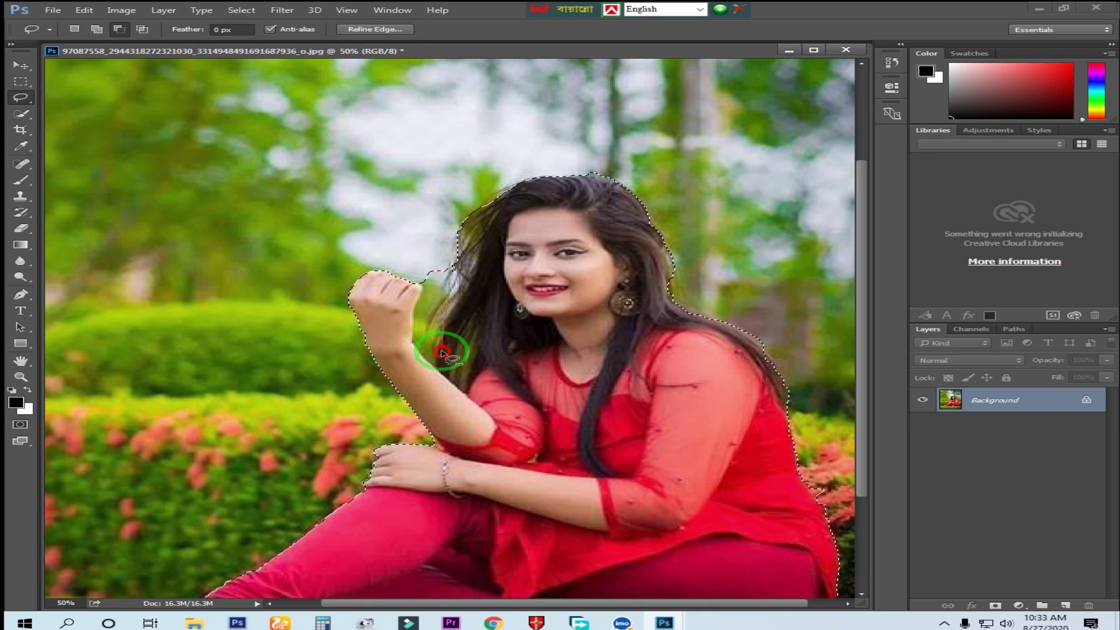
pyautogui.click(420, 294)
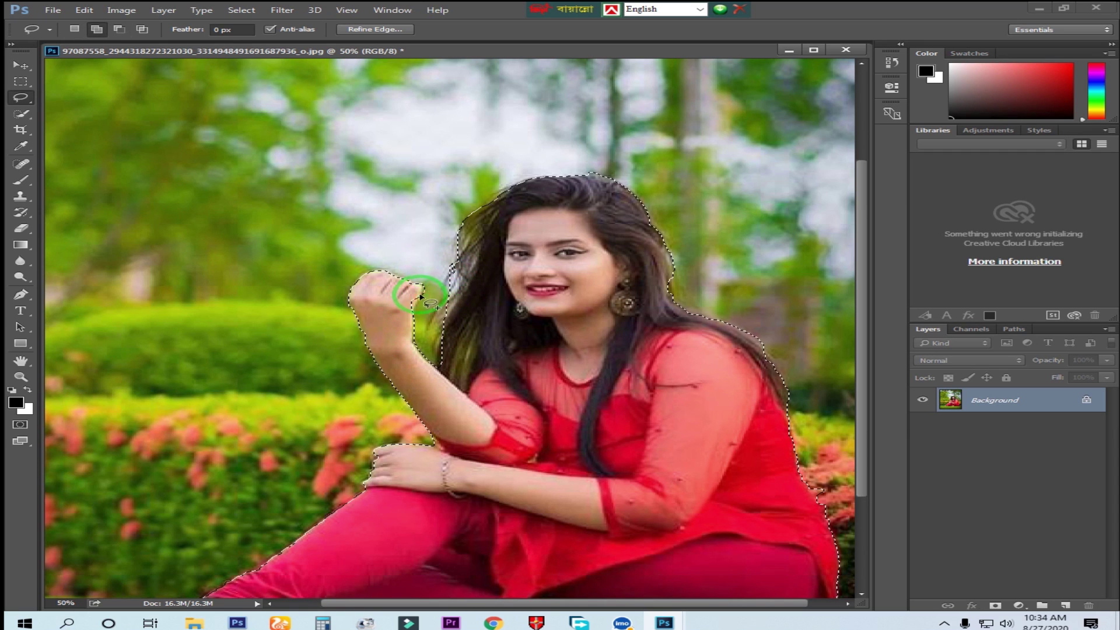
pyautogui.click(406, 308)
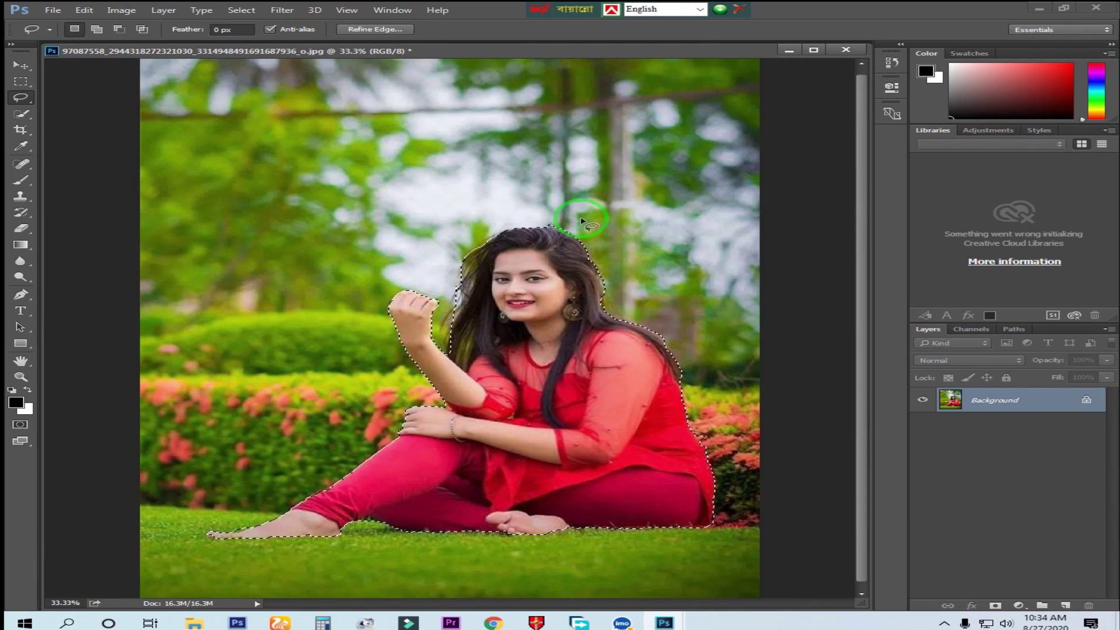
# Step: Open Refine Edge for the selection and preview the cutout over transparency
pyautogui.rightClick(543, 305)
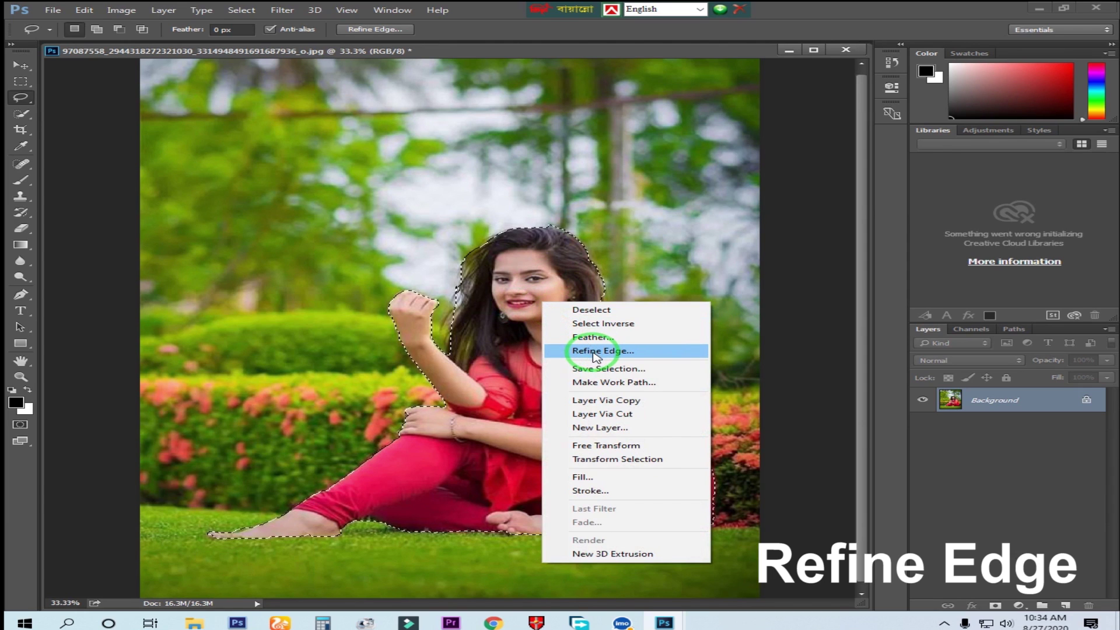
pyautogui.click(625, 353)
pyautogui.moveTo(585, 98); pyautogui.dragTo(908, 142)
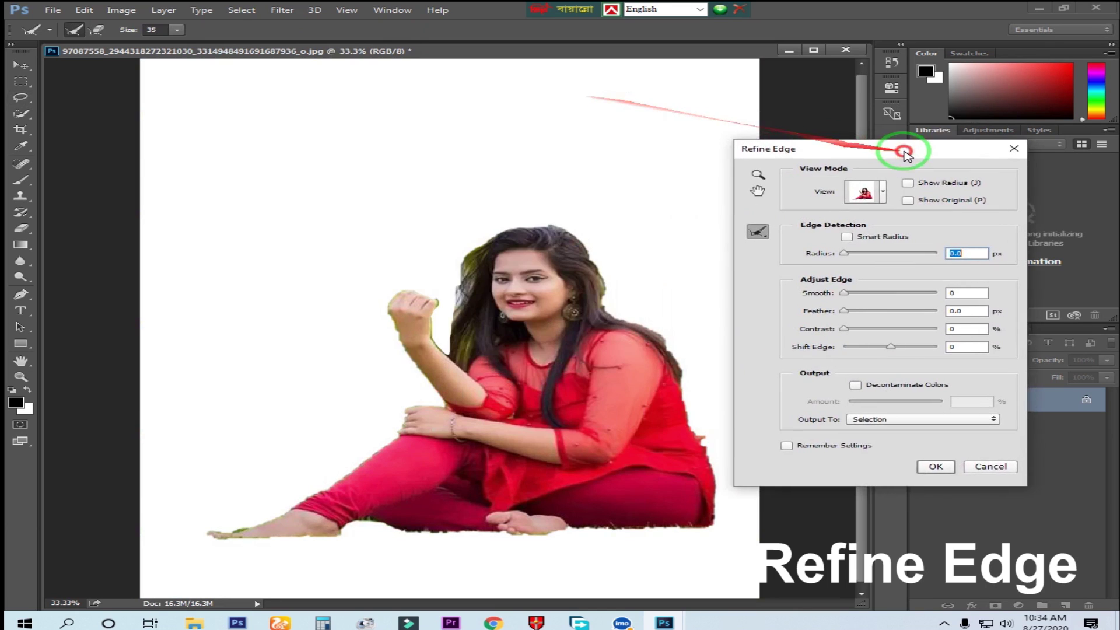
pyautogui.click(866, 179)
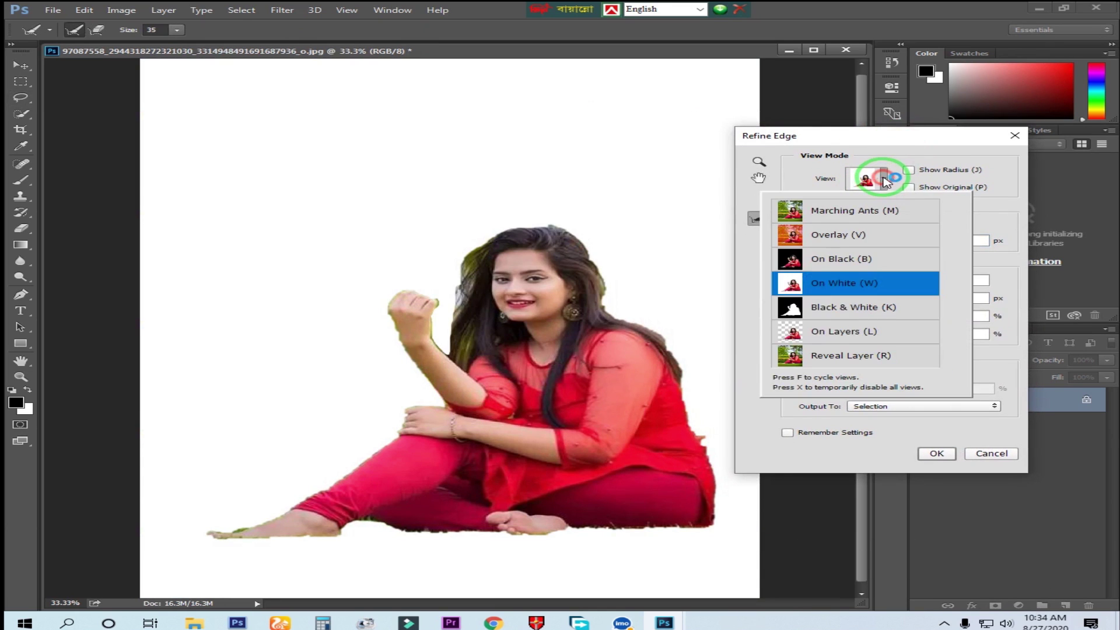
pyautogui.click(840, 332)
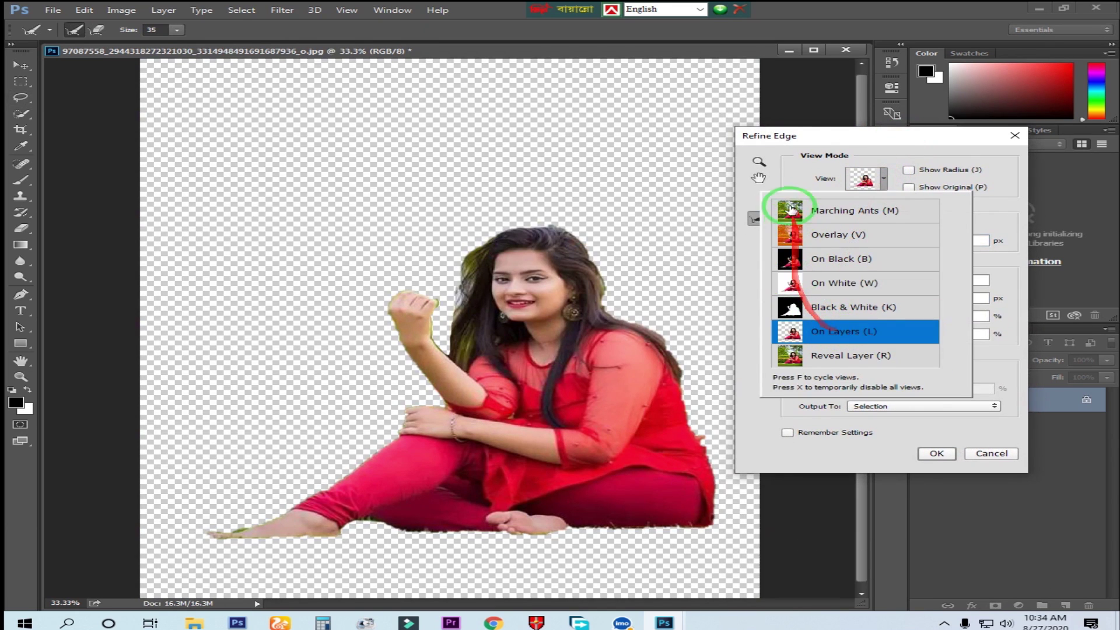
# Step: Paint the refine radius along the hair, arm, legs and foot edges
pyautogui.click(769, 170)
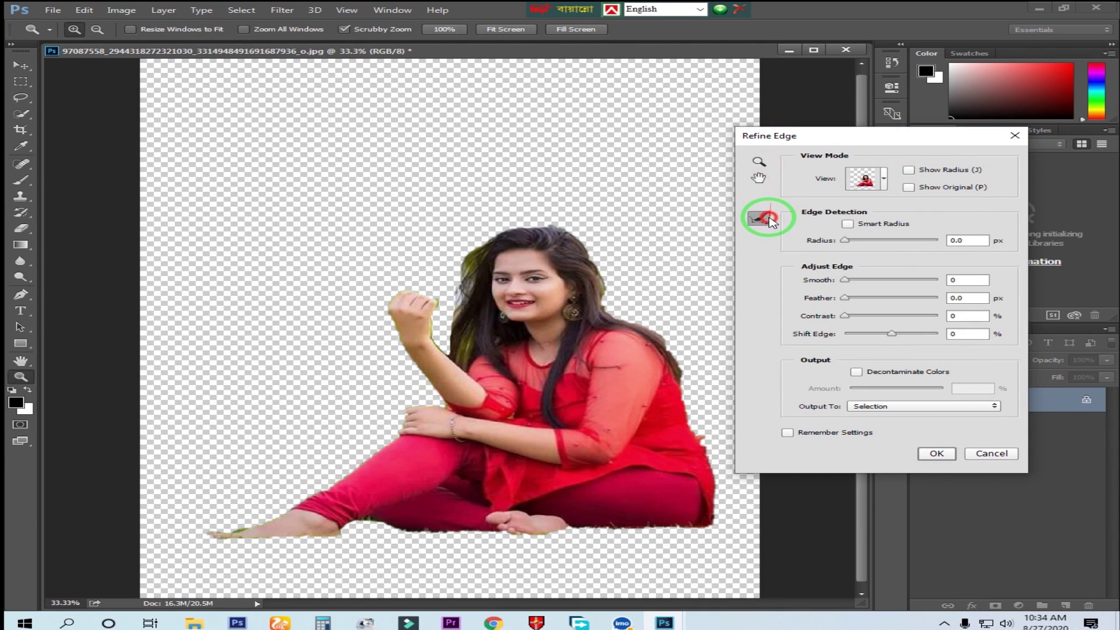
pyautogui.moveTo(595, 268)
pyautogui.mouseDown()
pyautogui.moveTo(462, 252)
pyautogui.moveTo(458, 346)
pyautogui.moveTo(393, 326)
pyautogui.mouseUp()
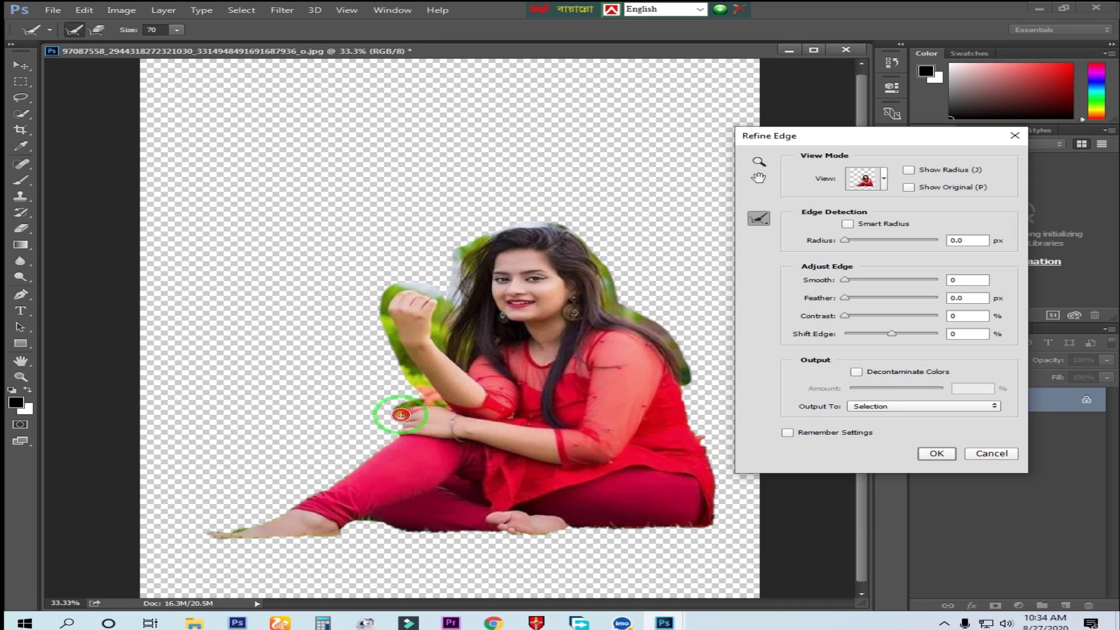
pyautogui.moveTo(390, 442); pyautogui.dragTo(344, 474)
pyautogui.moveTo(293, 511); pyautogui.dragTo(225, 535)
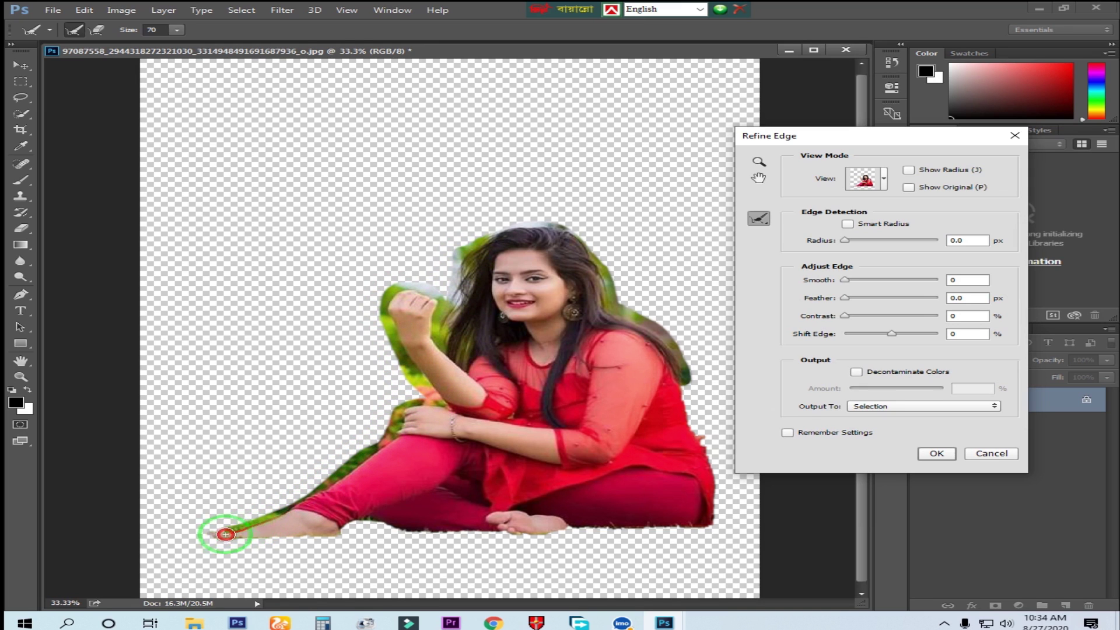
pyautogui.moveTo(378, 524)
pyautogui.mouseDown()
pyautogui.moveTo(532, 538)
pyautogui.moveTo(690, 528)
pyautogui.moveTo(701, 450)
pyautogui.moveTo(690, 402)
pyautogui.mouseUp()
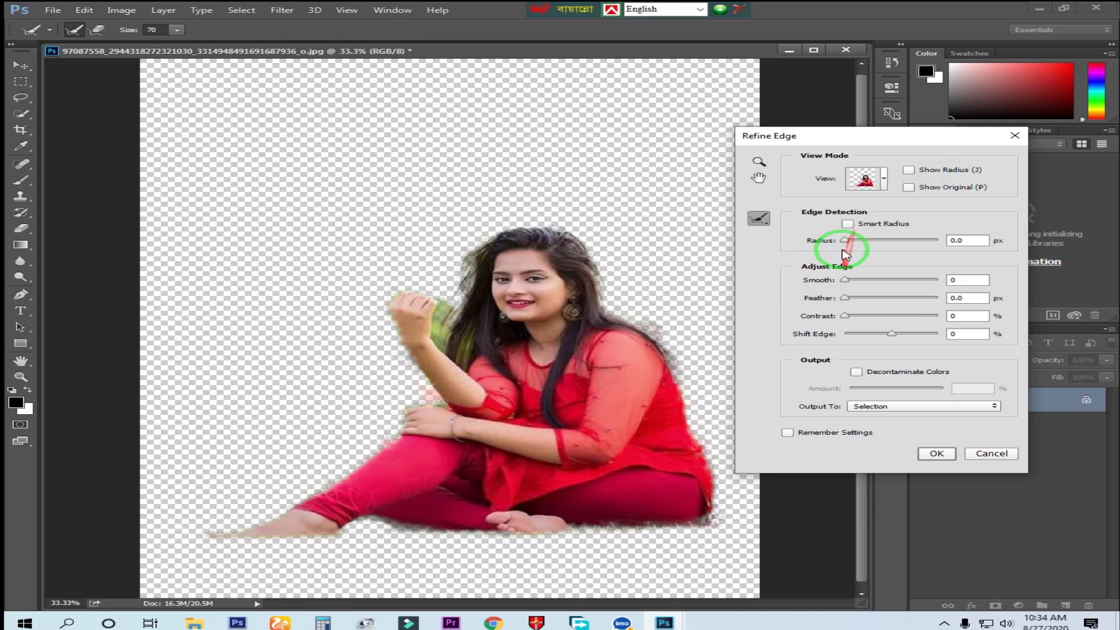
# Step: Apply Smooth, Decontaminate Colors 55% and Shift Edge -16%, outputting to a new layer
pyautogui.moveTo(846, 280)
pyautogui.mouseDown()
pyautogui.moveTo(869, 282)
pyautogui.moveTo(851, 280)
pyautogui.moveTo(888, 315)
pyautogui.moveTo(851, 320)
pyautogui.moveTo(897, 334)
pyautogui.mouseUp()
pyautogui.click(856, 373)
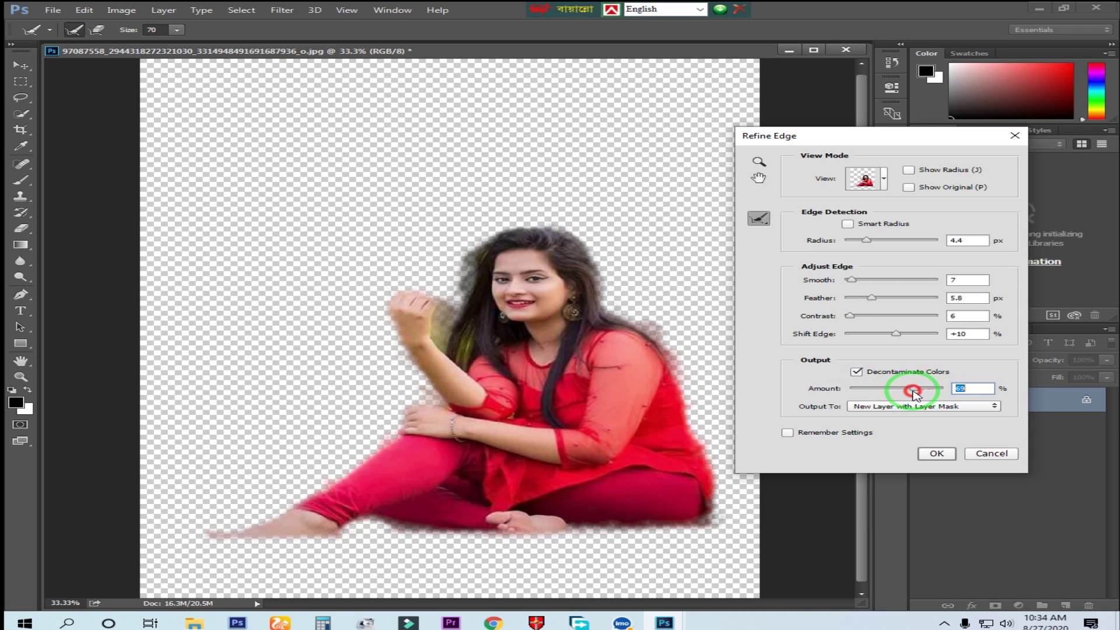
pyautogui.moveTo(913, 392); pyautogui.dragTo(903, 393)
pyautogui.moveTo(902, 338); pyautogui.dragTo(885, 338)
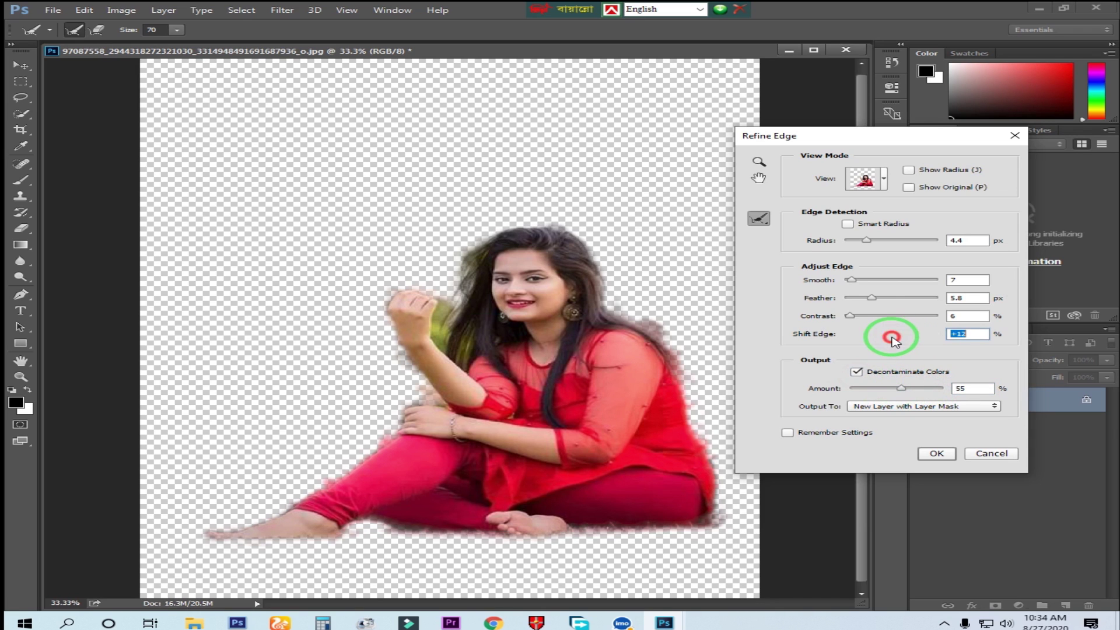
pyautogui.click(875, 407)
pyautogui.click(875, 433)
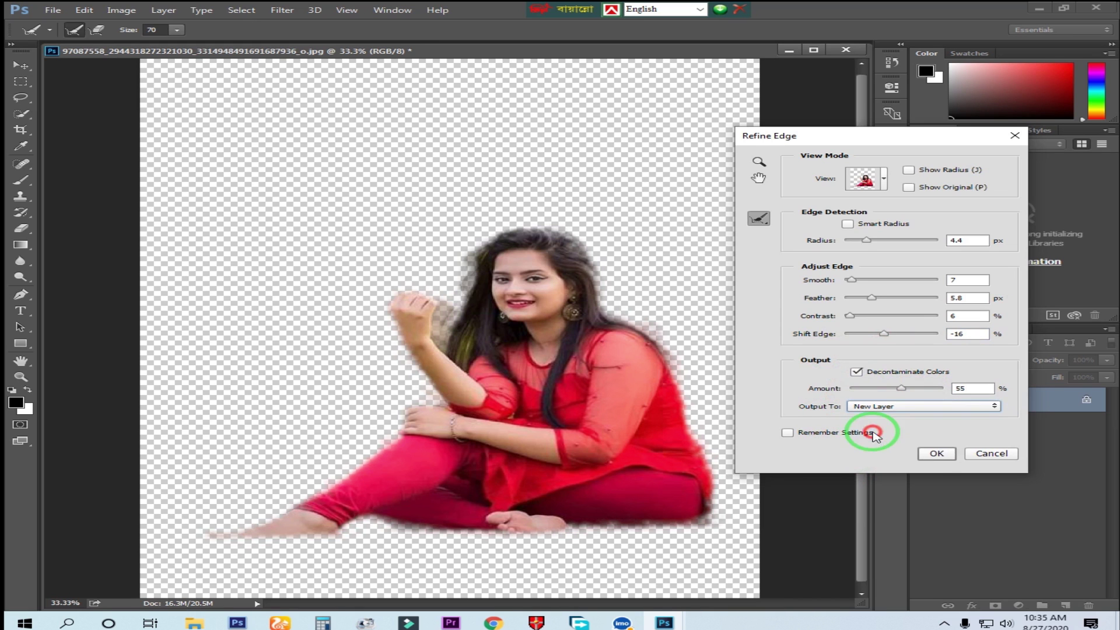
pyautogui.click(934, 455)
# Step: Compare the cutout against the original, leave Background hidden, and minimize Photoshop
pyautogui.press('z')
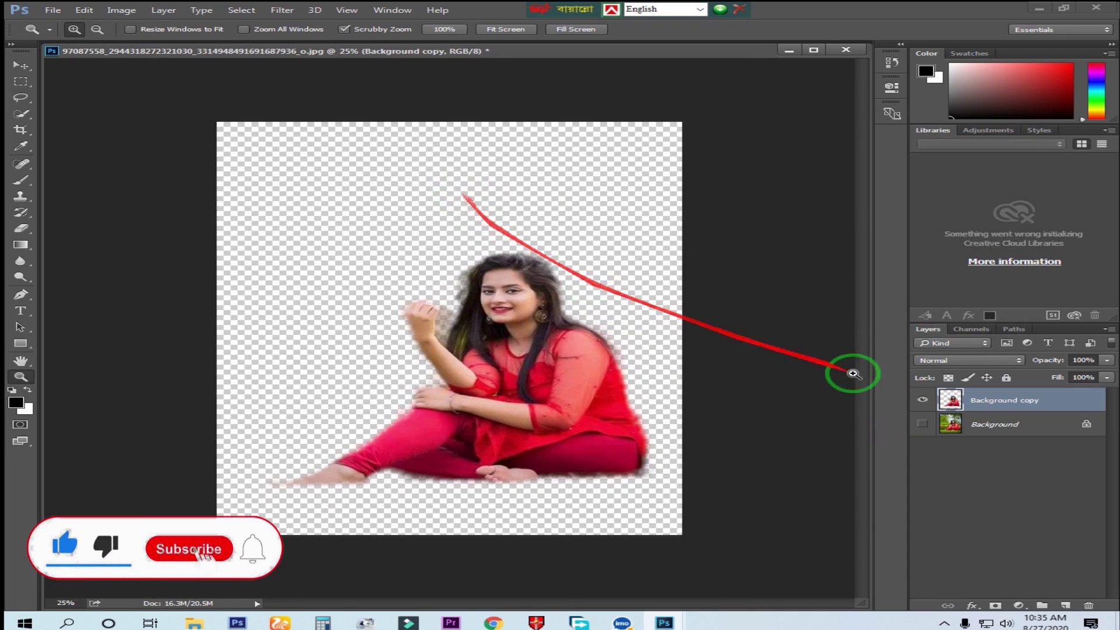
pyautogui.click(923, 401)
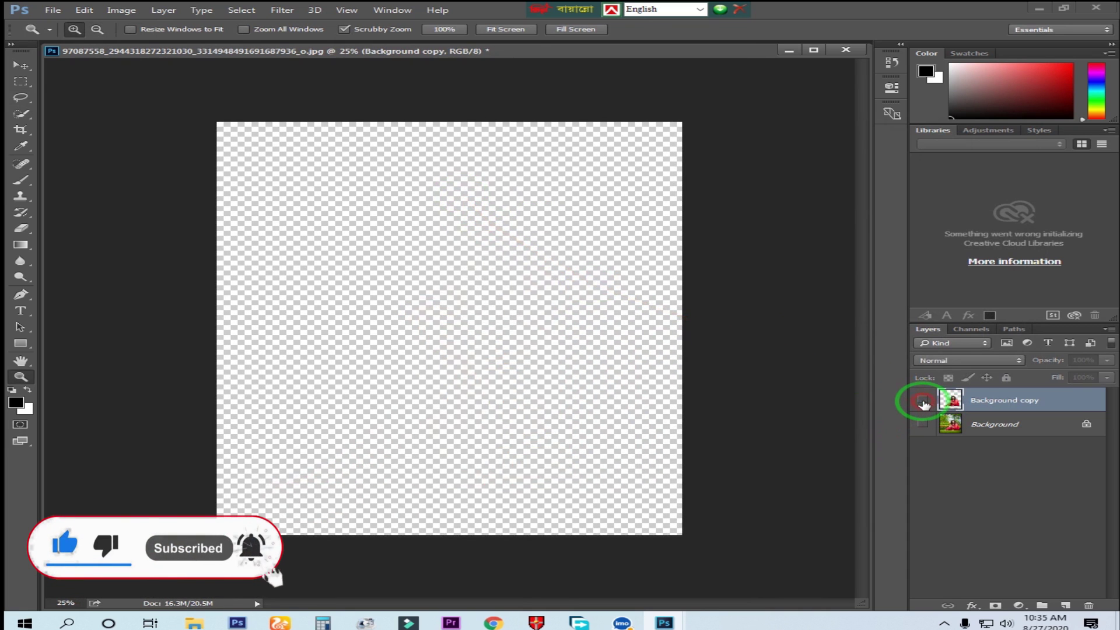
pyautogui.click(922, 401)
pyautogui.click(922, 425)
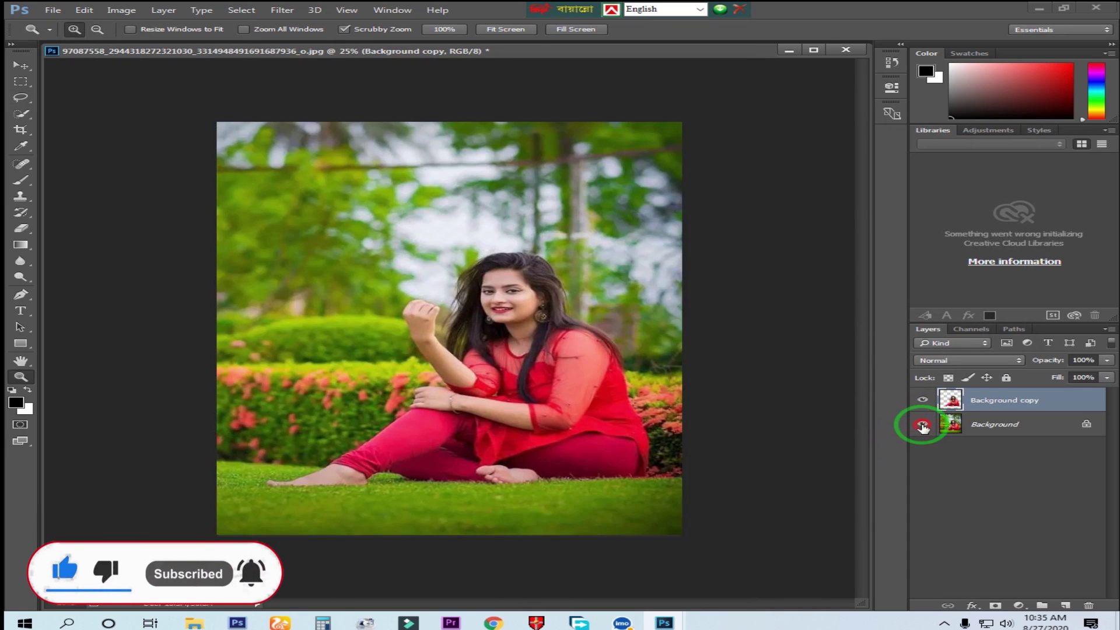
pyautogui.click(923, 424)
pyautogui.click(922, 425)
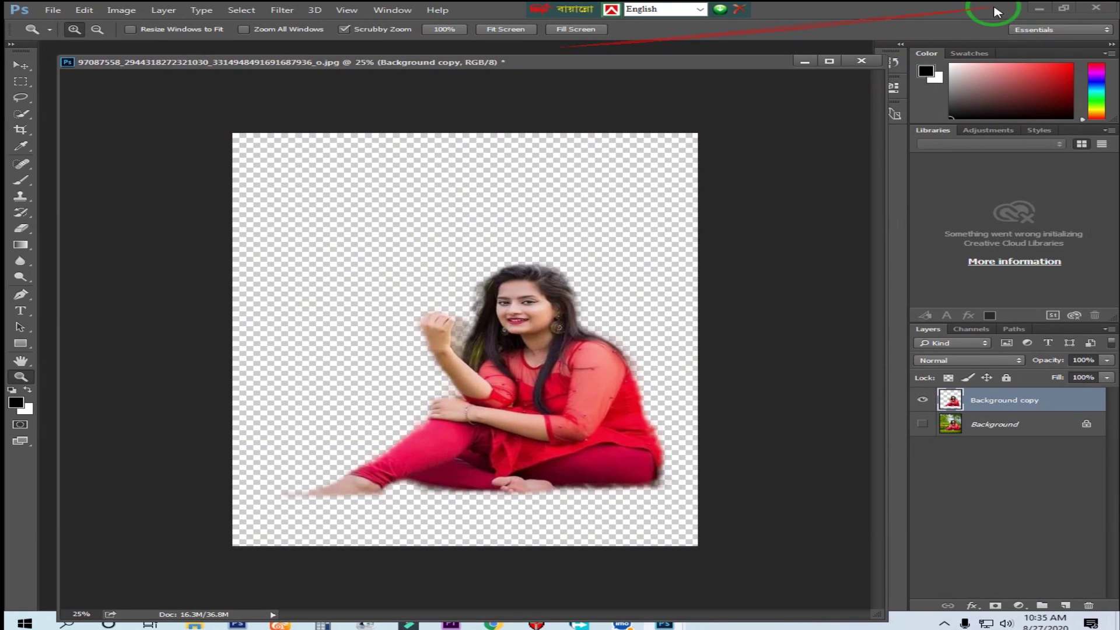
pyautogui.click(1040, 8)
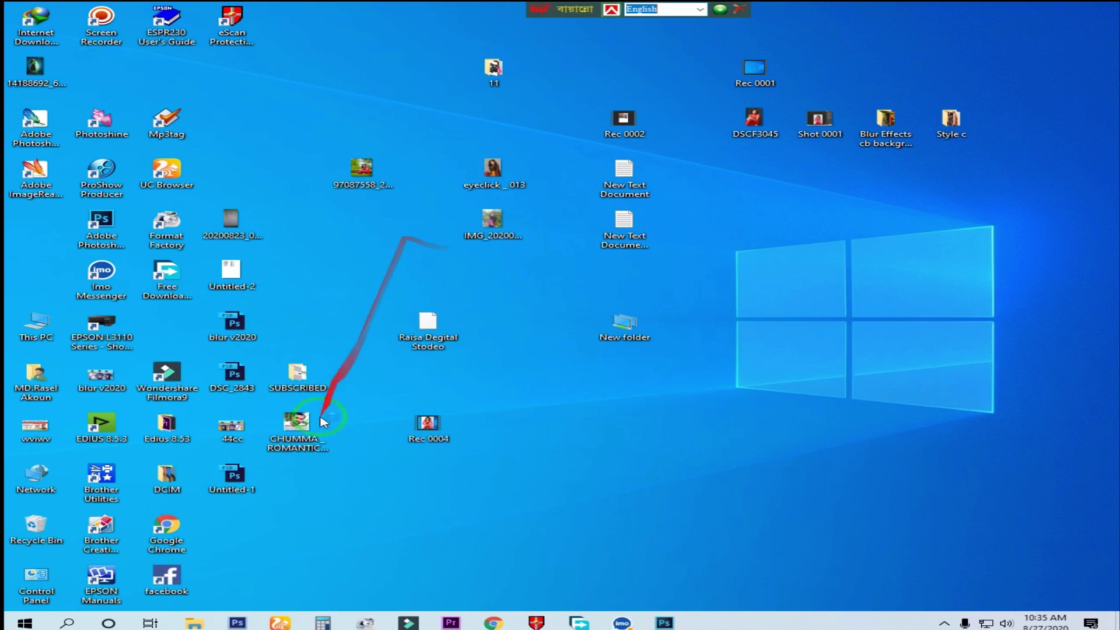
# Step: Place the blurred green background, stretch it to fill the canvas, and move it beneath the woman
pyautogui.click(955, 271)
pyautogui.moveTo(962, 268)
pyautogui.mouseDown()
pyautogui.moveTo(676, 626)
pyautogui.moveTo(501, 344)
pyautogui.mouseUp()
pyautogui.moveTo(504, 235); pyautogui.dragTo(459, 225)
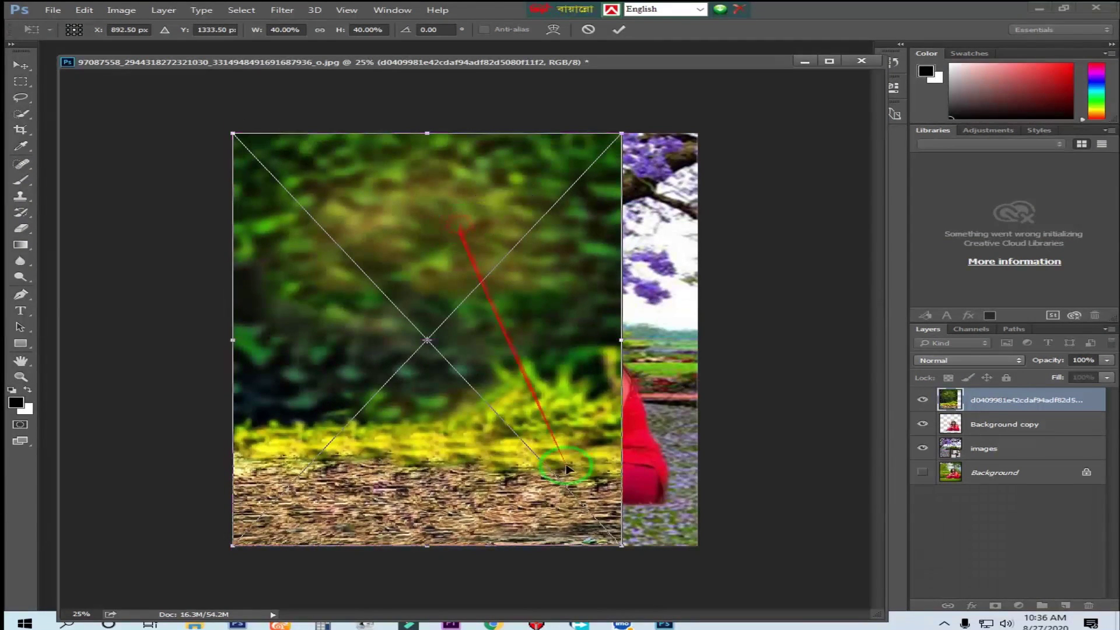
pyautogui.moveTo(626, 341); pyautogui.dragTo(702, 340)
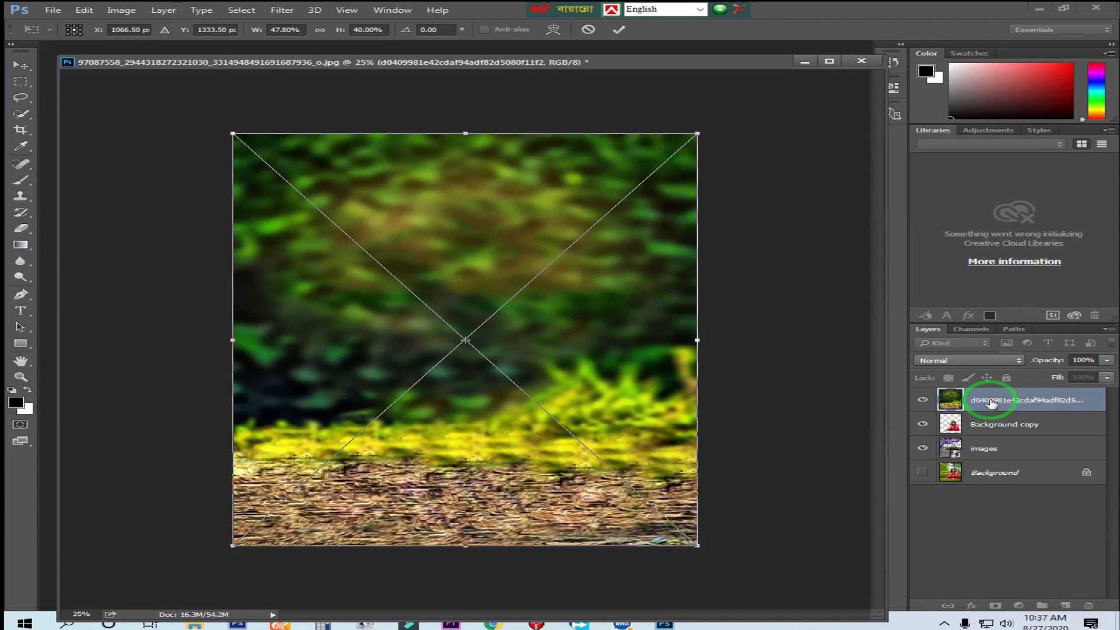
pyautogui.click(620, 31)
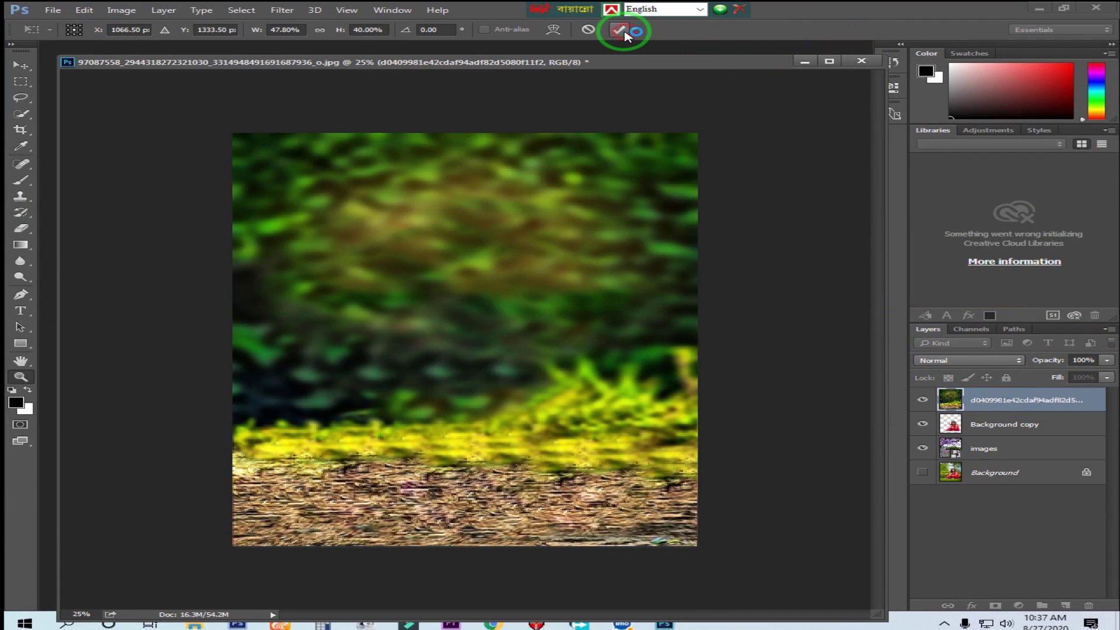
pyautogui.moveTo(1006, 401); pyautogui.dragTo(1007, 427)
# Step: Enlarge the woman's cutout to about 121% and move it down and right
pyautogui.click(556, 317)
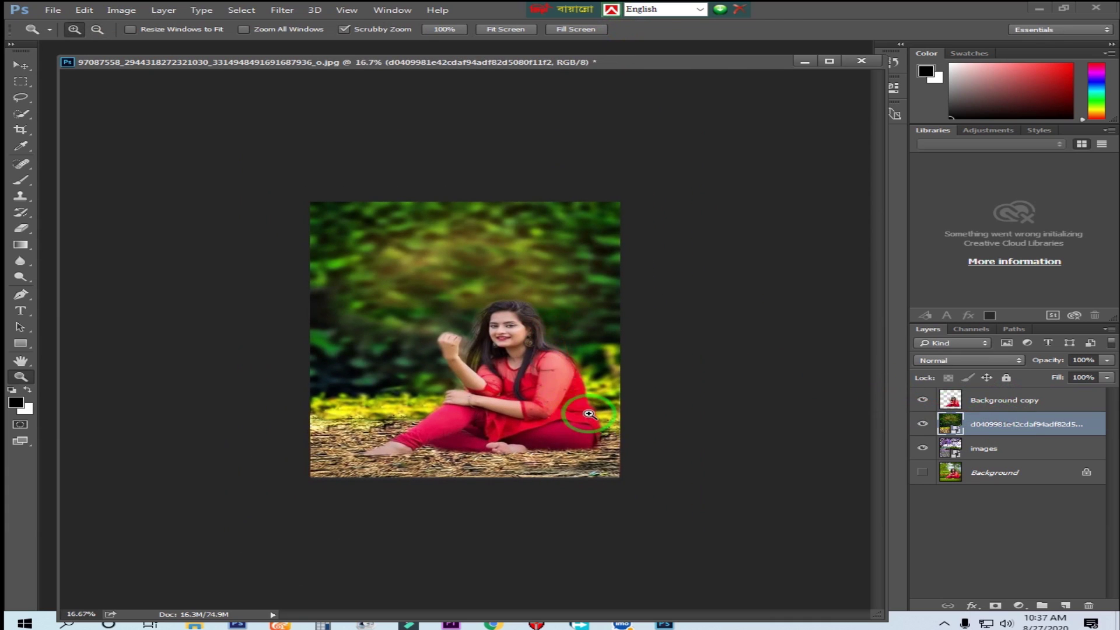
pyautogui.press('v')
pyautogui.rightClick(513, 343)
pyautogui.click(559, 352)
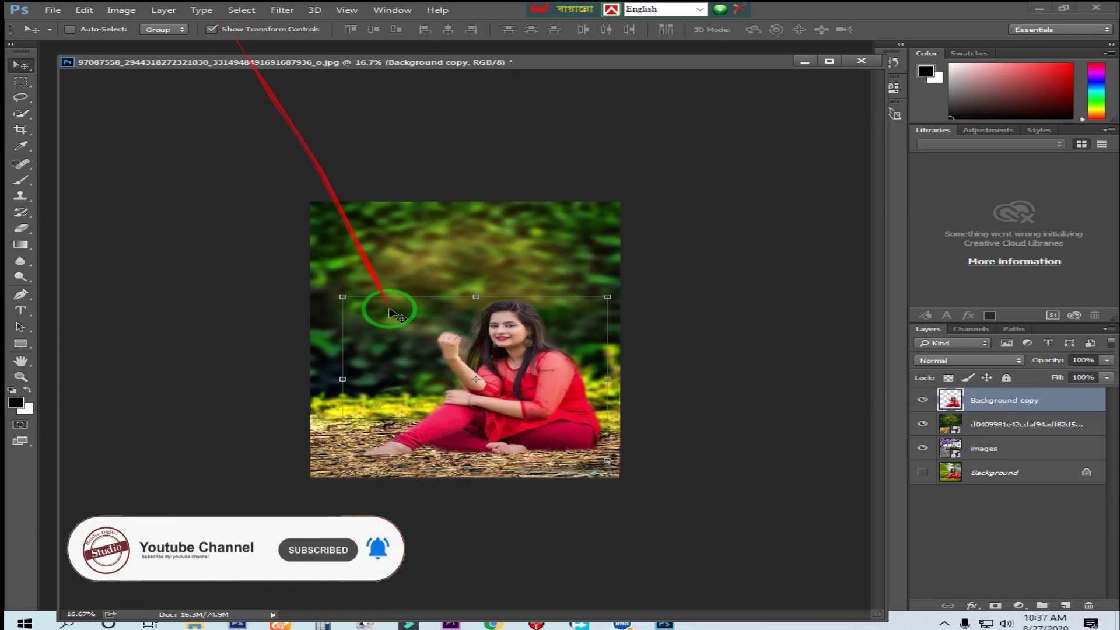
pyautogui.moveTo(339, 297); pyautogui.dragTo(309, 244)
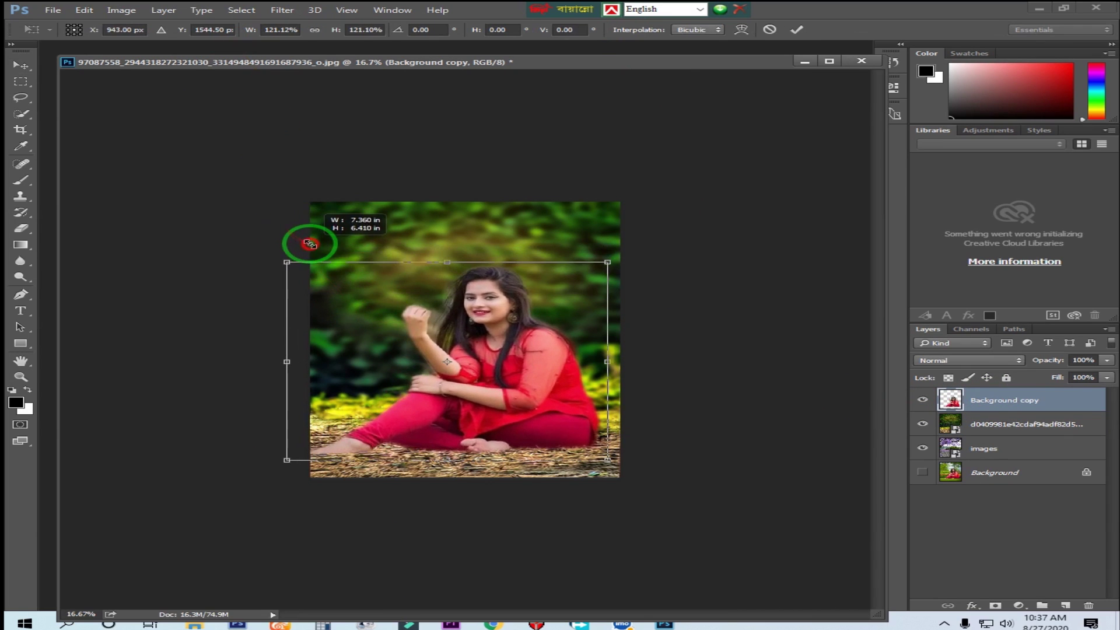
pyautogui.moveTo(478, 326); pyautogui.dragTo(490, 343)
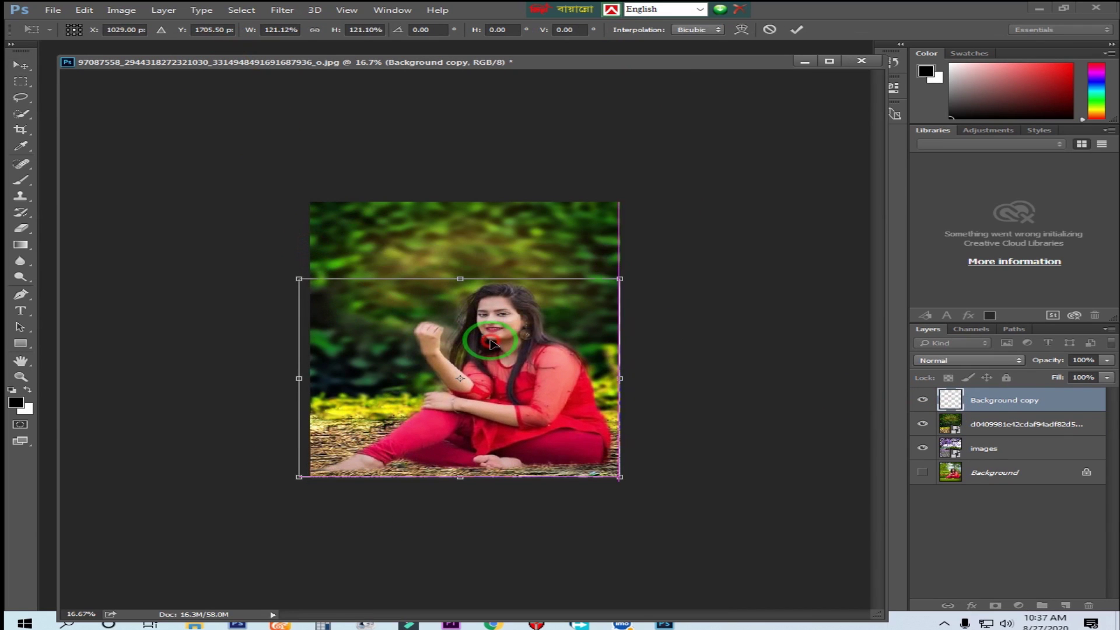
pyautogui.moveTo(297, 274); pyautogui.dragTo(289, 276)
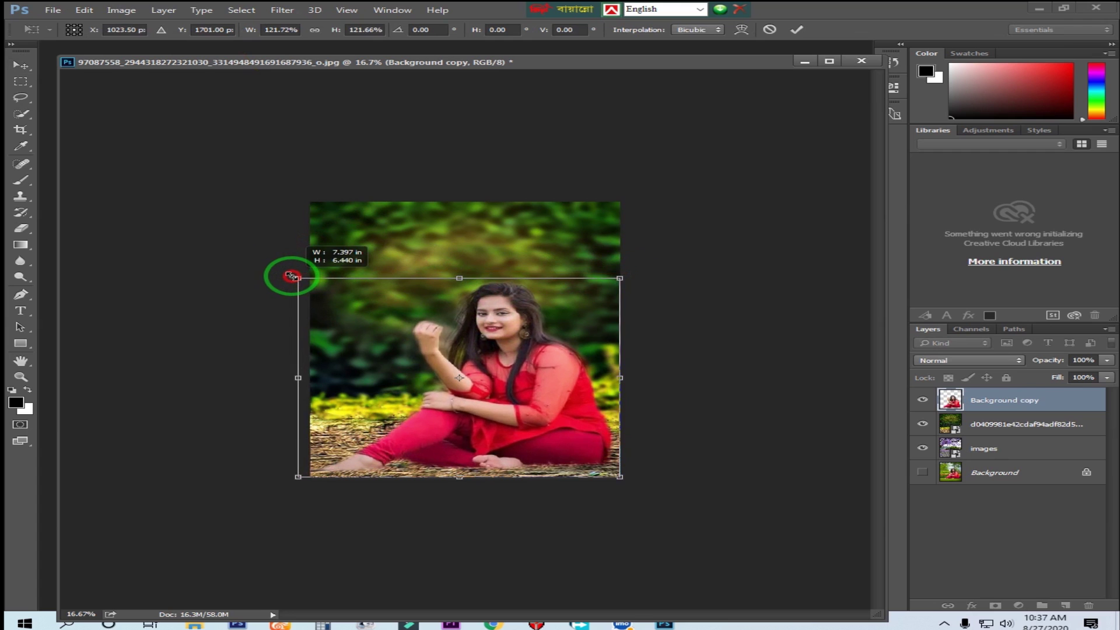
pyautogui.press('Return')
# Step: Zoom to view the whole composition, then minimize Photoshop to File Explorer
pyautogui.press('z')
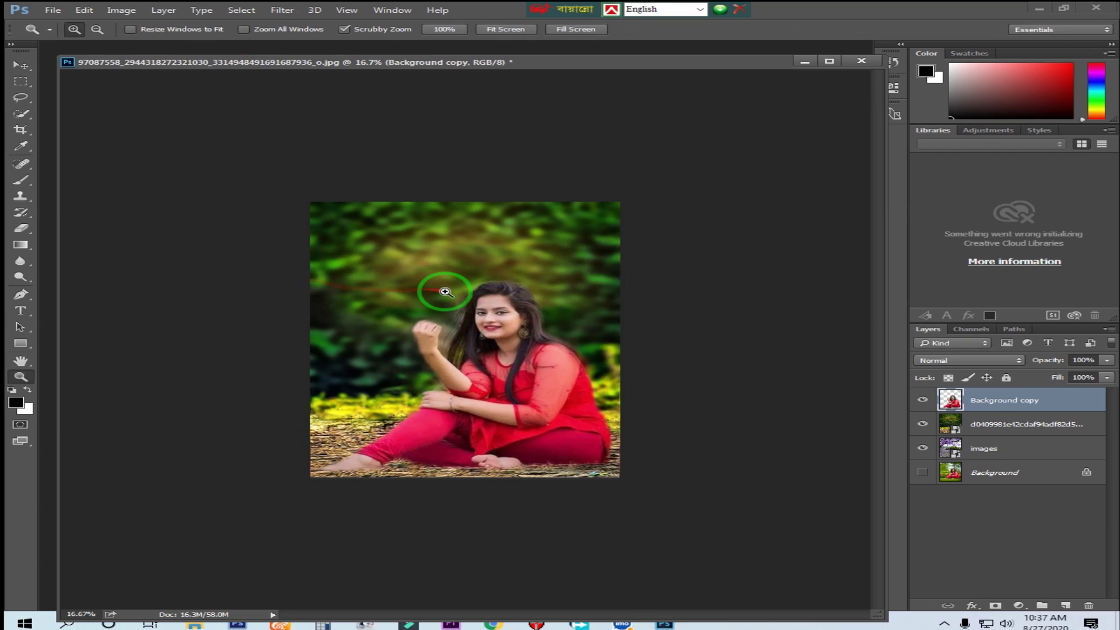
pyautogui.click(445, 292)
pyautogui.keyDown('alt'); pyautogui.click(476, 431); pyautogui.keyUp('alt')
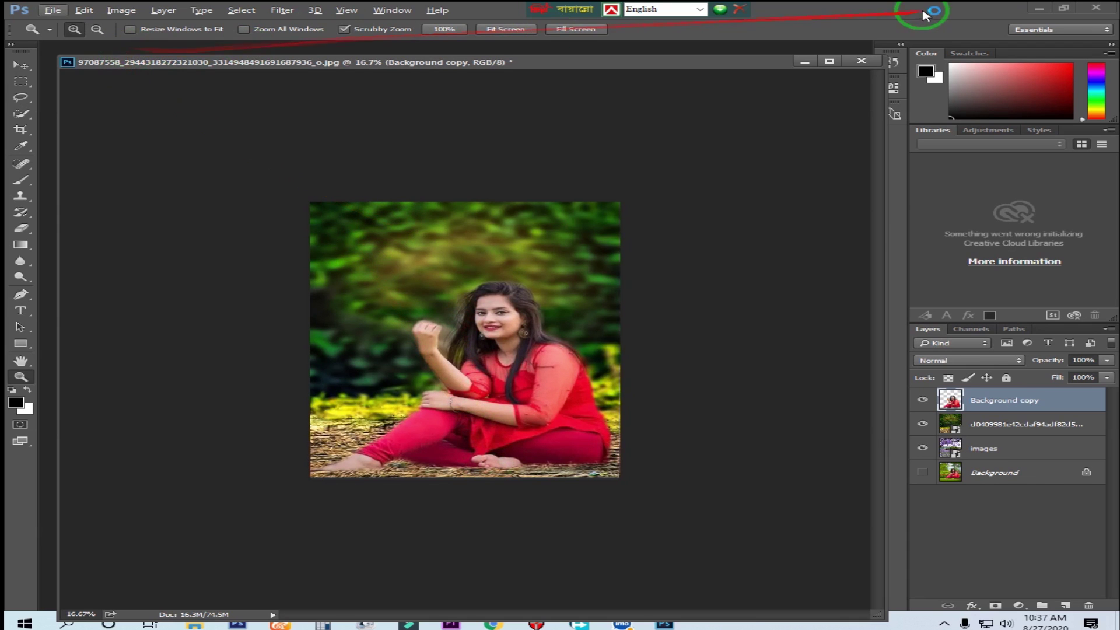
pyautogui.click(1030, 8)
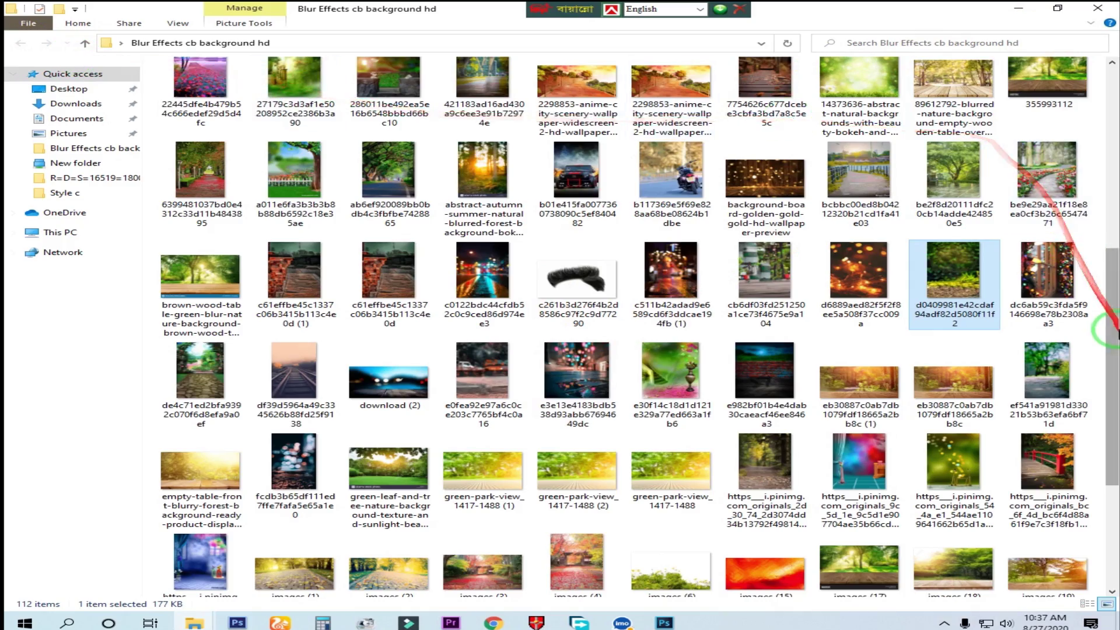
pyautogui.moveTo(1101, 325); pyautogui.dragTo(1101, 144)
pyautogui.doubleClick(390, 94)
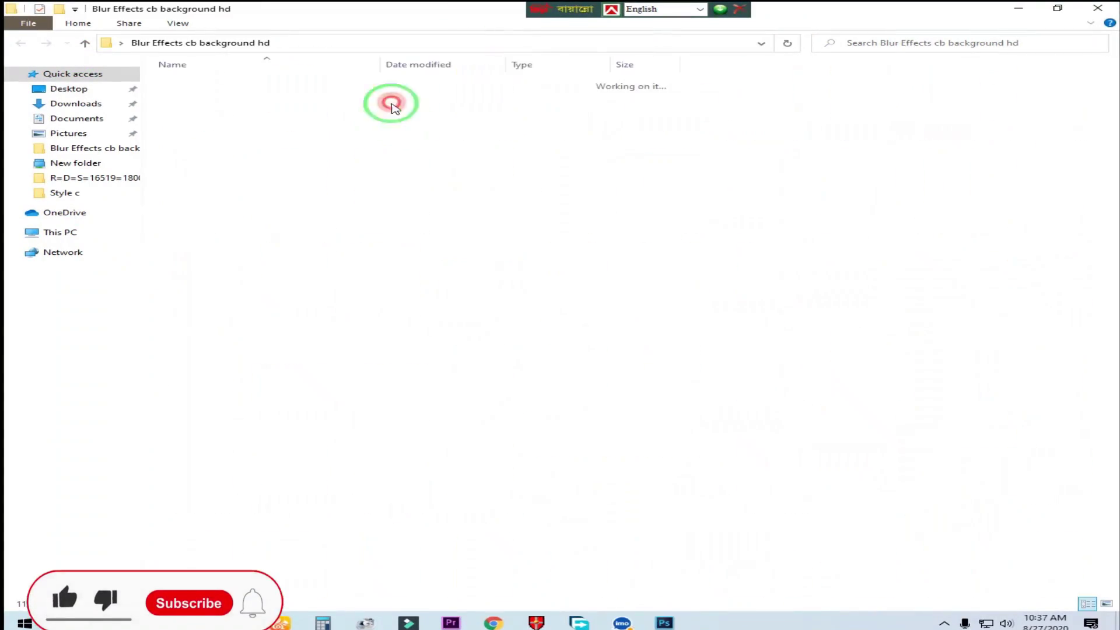
pyautogui.scroll(-1, 1111, 499)
pyautogui.scroll(1, 1111, 499)
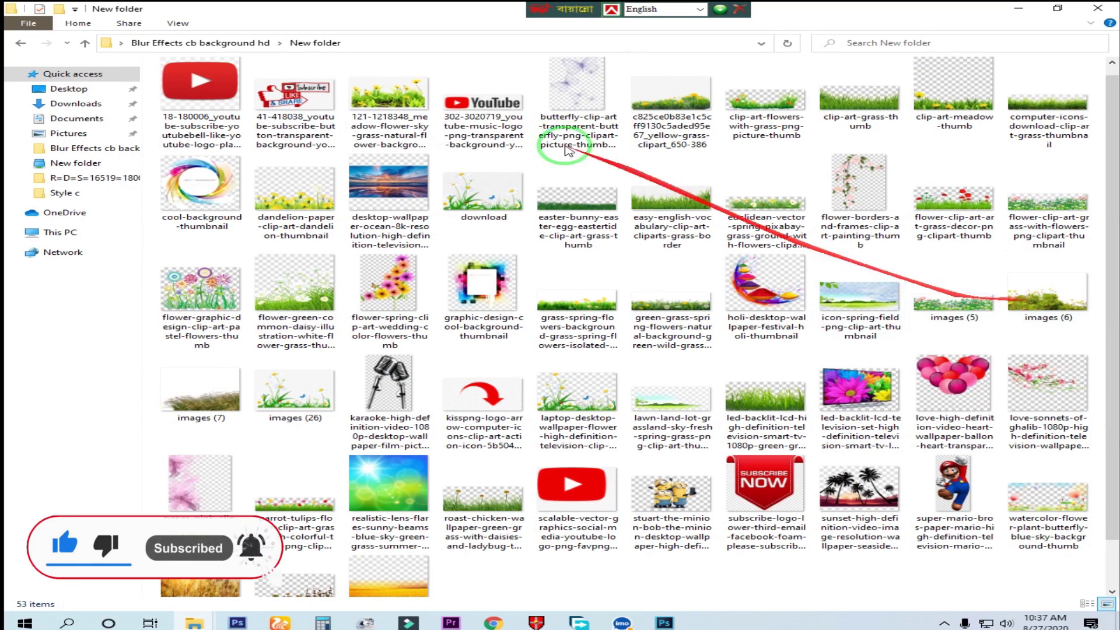
pyautogui.click(396, 139)
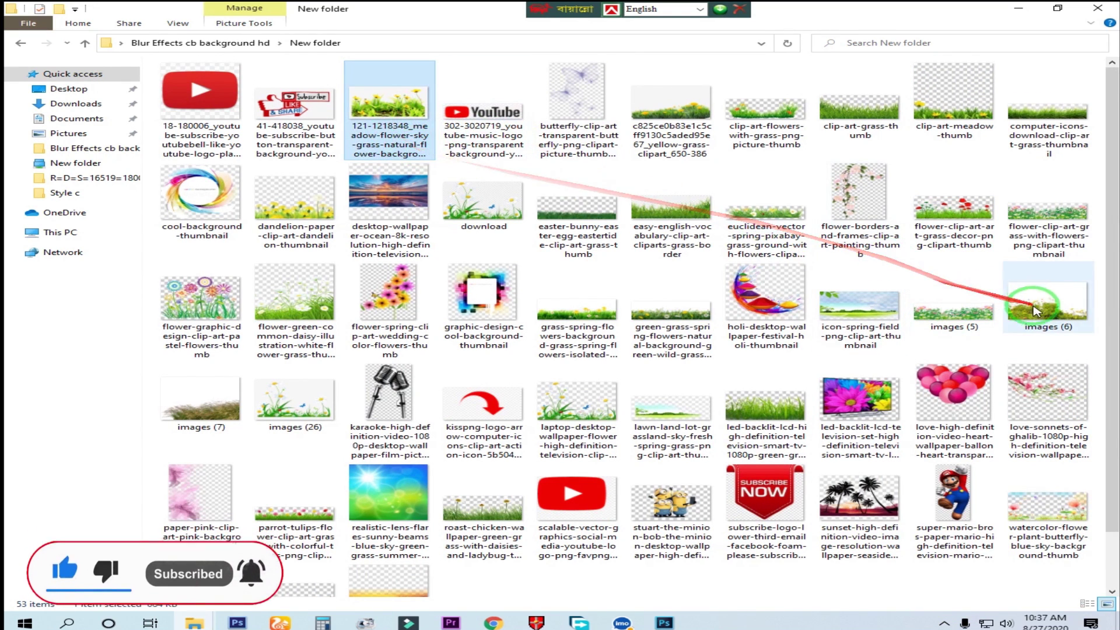
pyautogui.moveTo(397, 139)
pyautogui.mouseDown()
pyautogui.moveTo(363, 534)
pyautogui.moveTo(680, 619)
pyautogui.moveTo(955, 105)
pyautogui.moveTo(244, 51)
pyautogui.mouseUp()
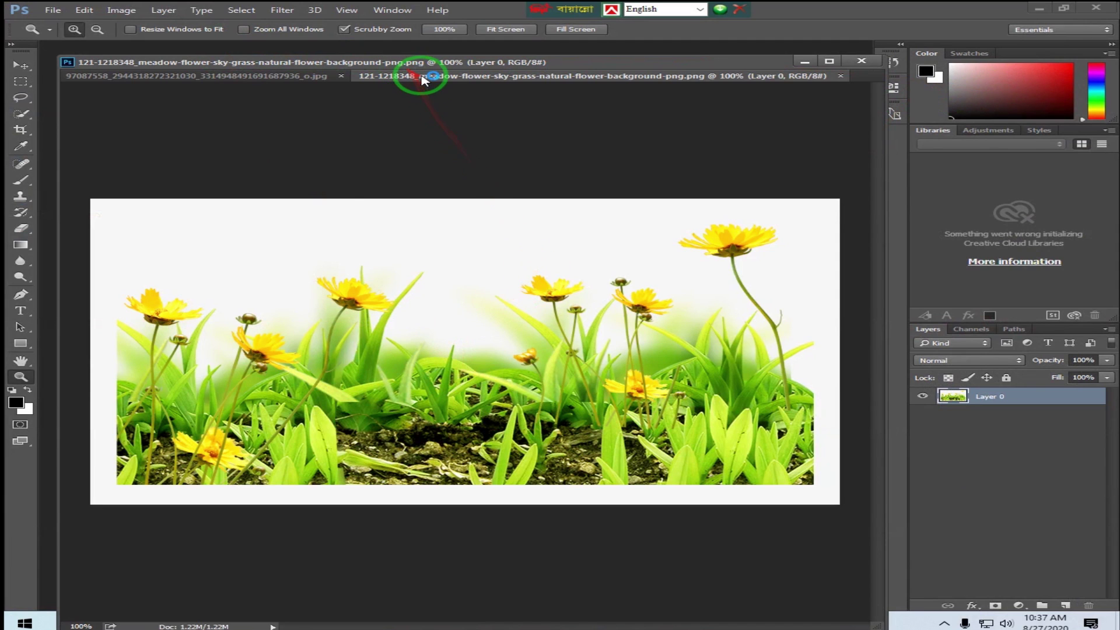
# Step: Float the meadow document window and Magic Wand-select all of its white background
pyautogui.moveTo(441, 95); pyautogui.dragTo(605, 98)
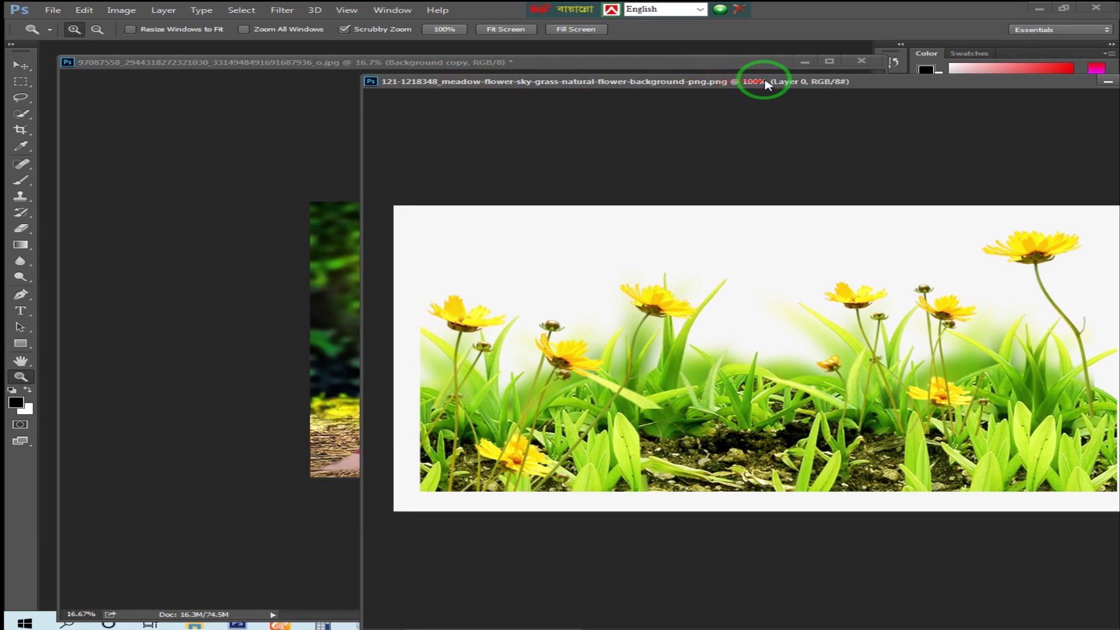
pyautogui.moveTo(766, 85); pyautogui.dragTo(520, 108)
pyautogui.press('w')
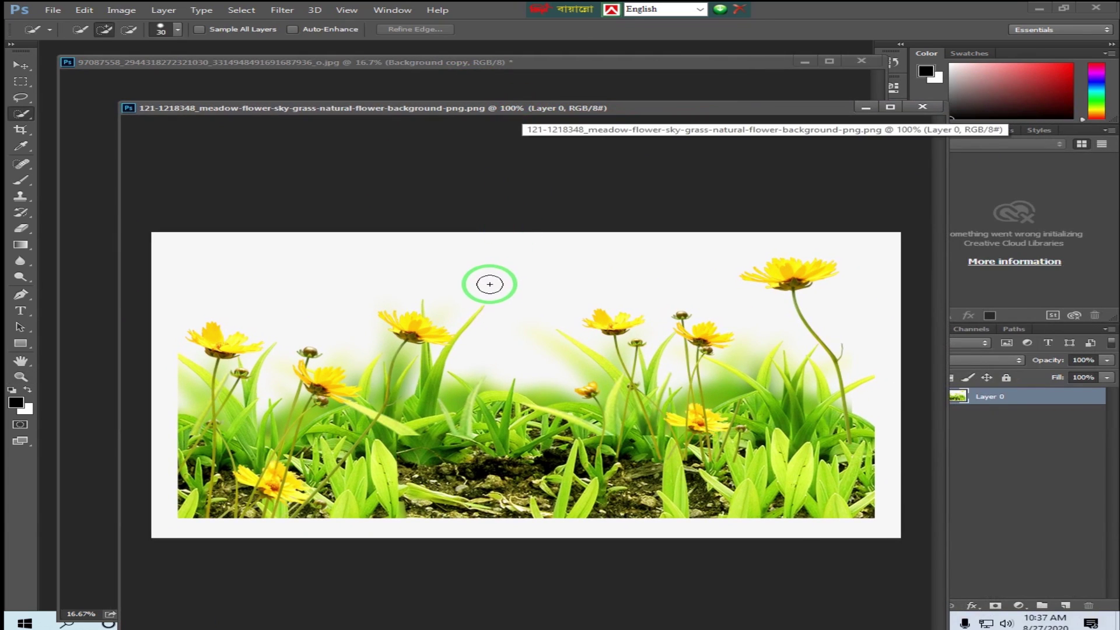
pyautogui.moveTo(10, 122); pyautogui.dragTo(47, 129)
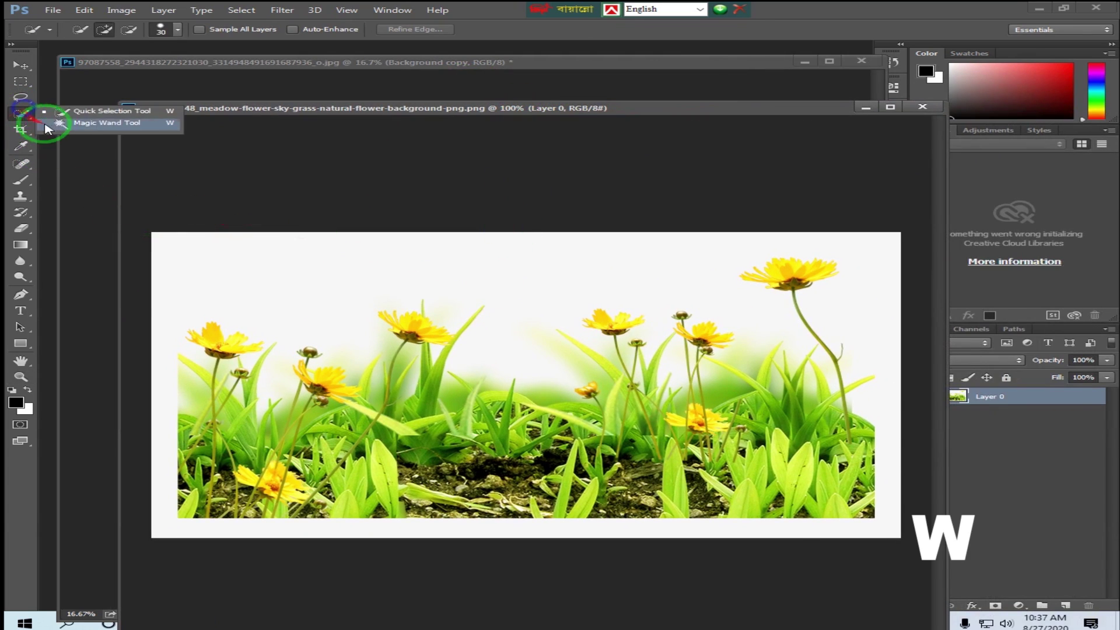
pyautogui.click(76, 124)
pyautogui.click(313, 313)
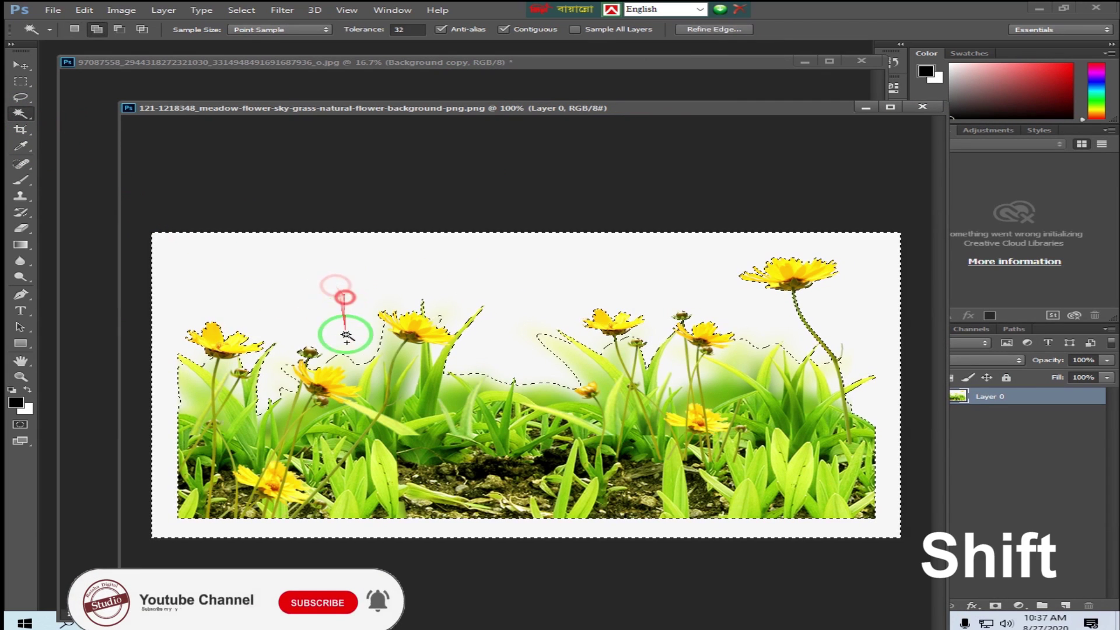
pyautogui.keyDown('shift'); pyautogui.click(507, 364); pyautogui.keyUp('shift')
pyautogui.keyDown('shift'); pyautogui.click(876, 362); pyautogui.keyUp('shift')
pyautogui.keyDown('shift'); pyautogui.click(768, 526); pyautogui.keyUp('shift')
pyautogui.keyDown('shift'); pyautogui.click(332, 303); pyautogui.keyUp('shift')
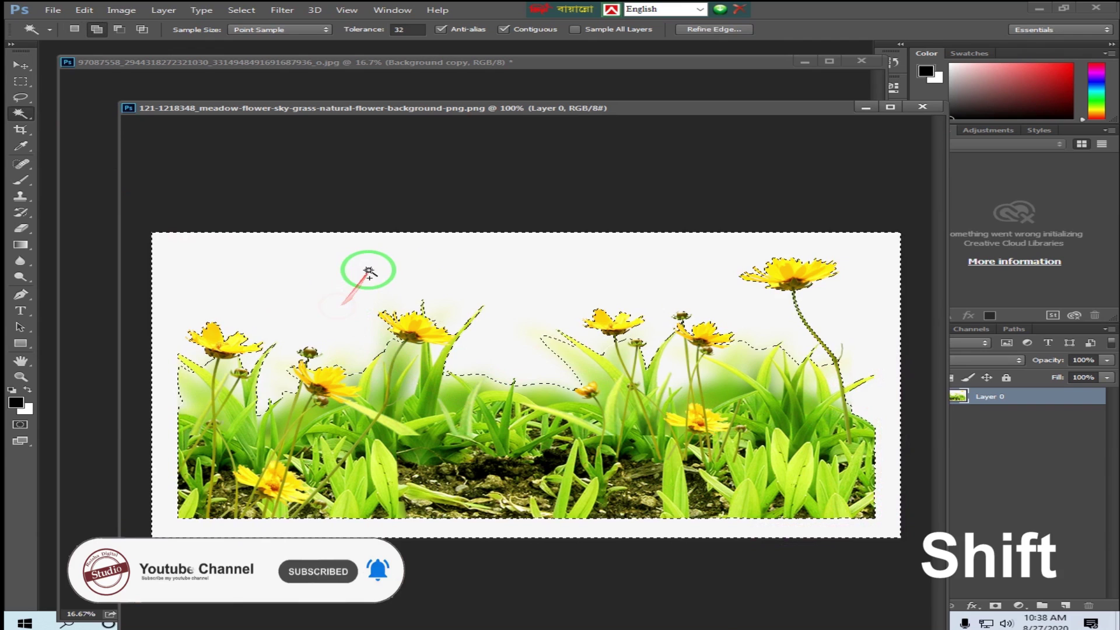
pyautogui.keyDown('shift'); pyautogui.click(424, 398); pyautogui.keyUp('shift')
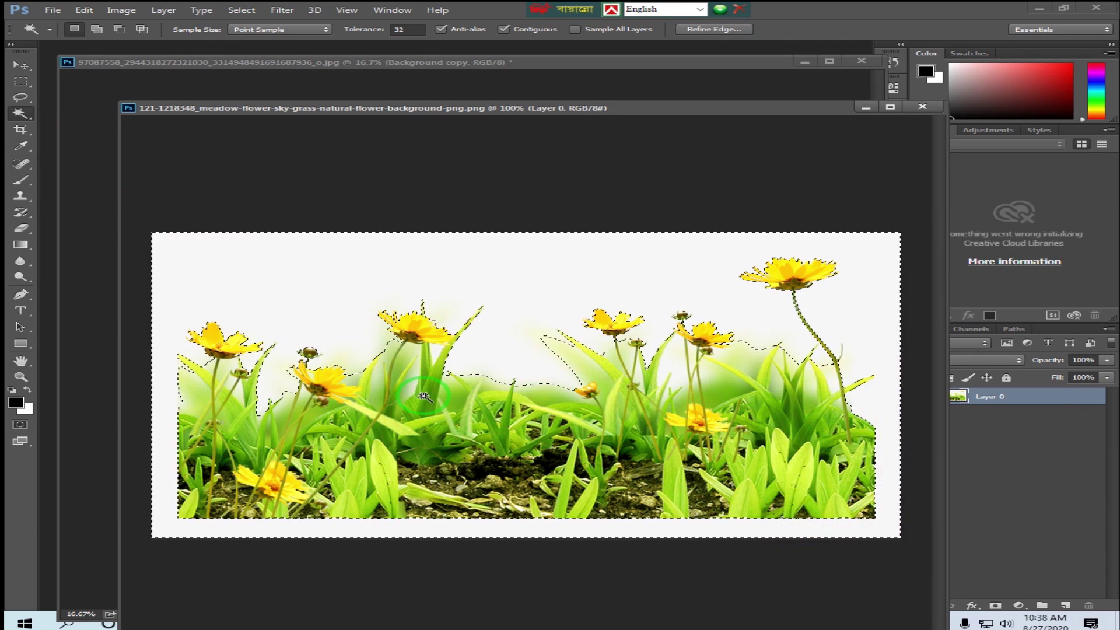
# Step: Invert the selection onto the flowers and grass and feather it by 2 pixels
pyautogui.hotkey('ctrl', 'shift', 'i')
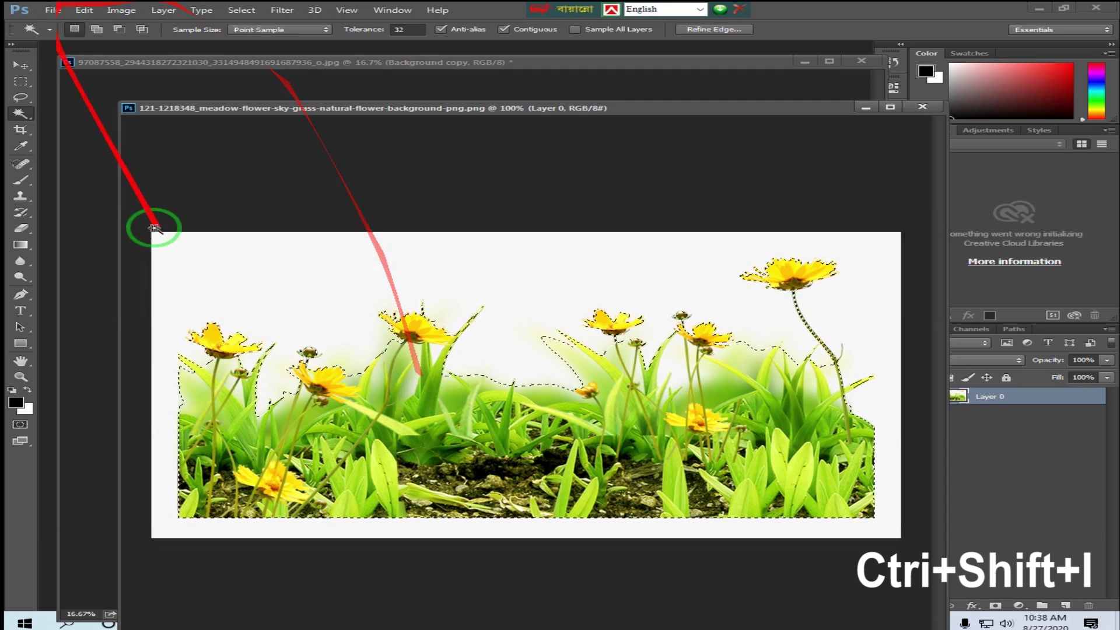
pyautogui.rightClick(430, 402)
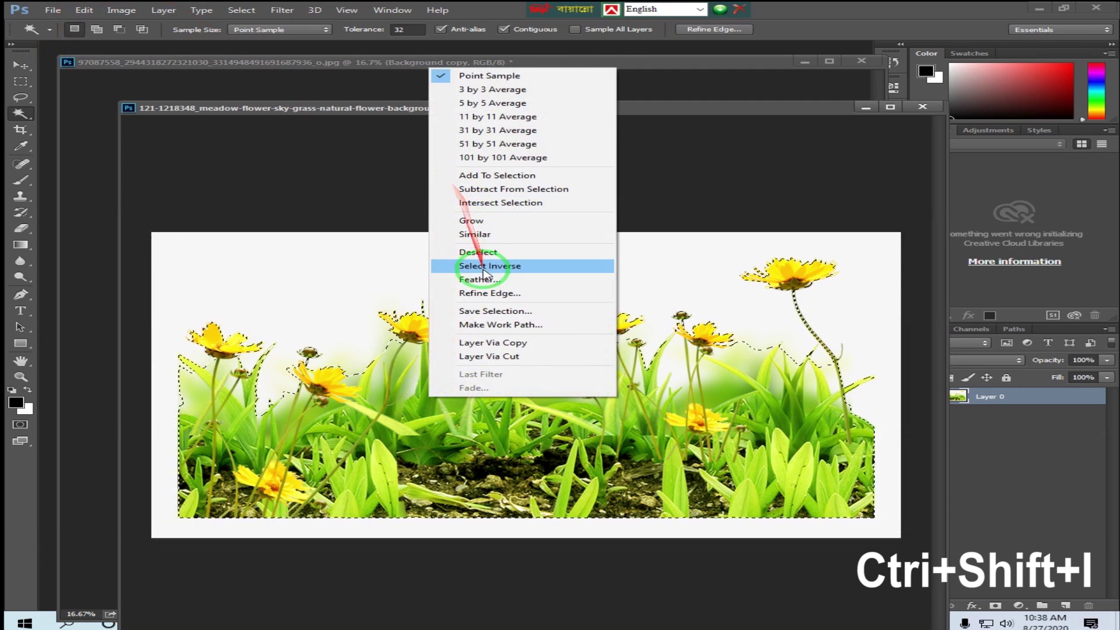
pyautogui.click(430, 300)
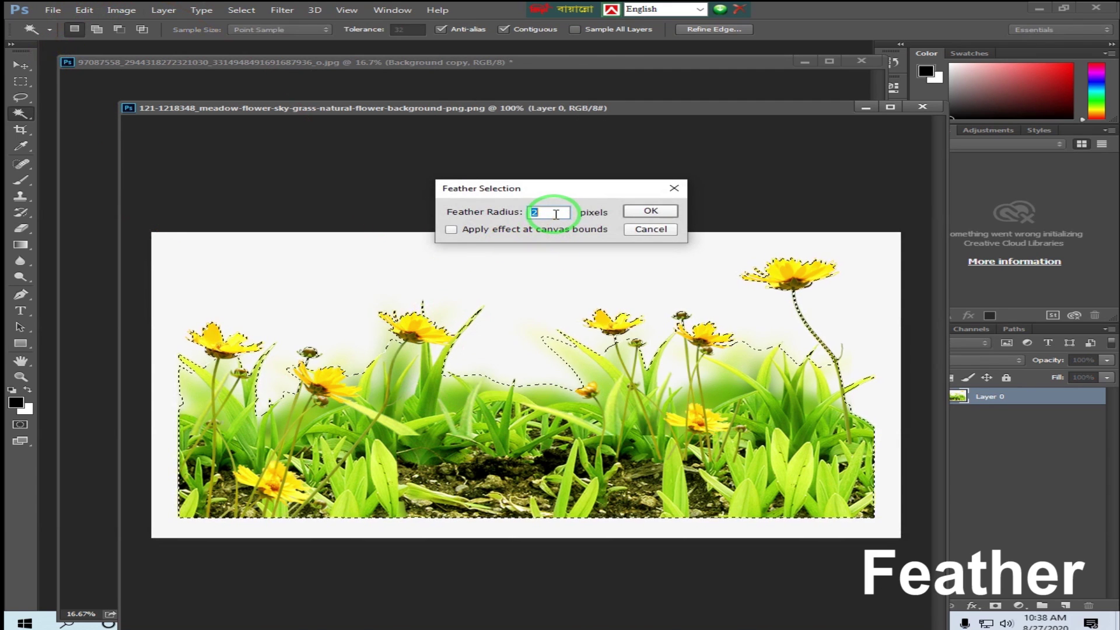
pyautogui.press('Return')
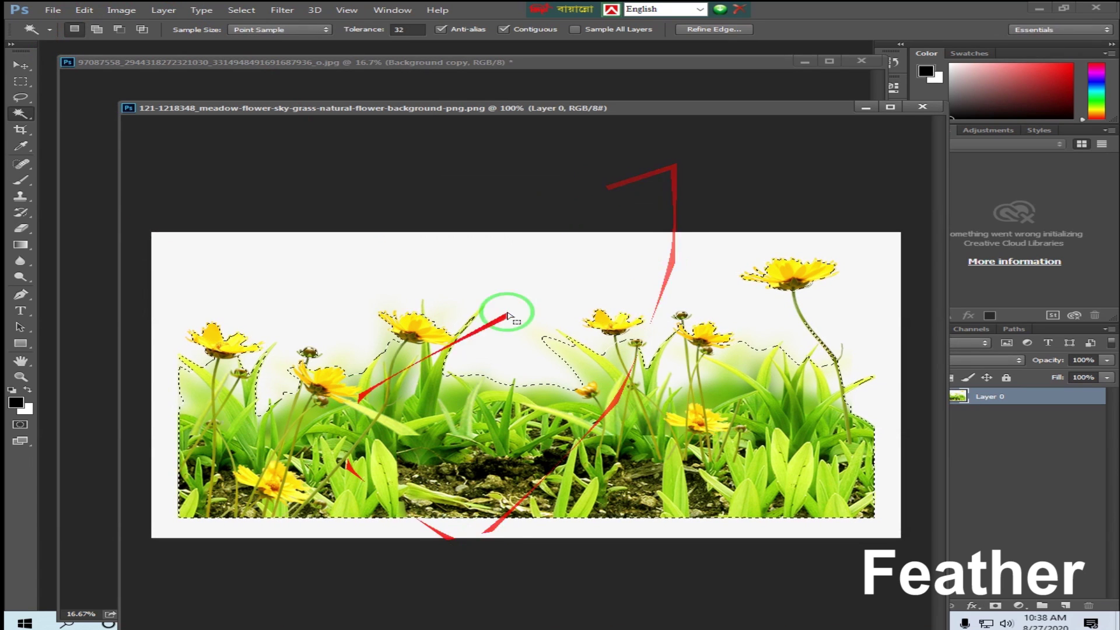
pyautogui.rightClick(471, 435)
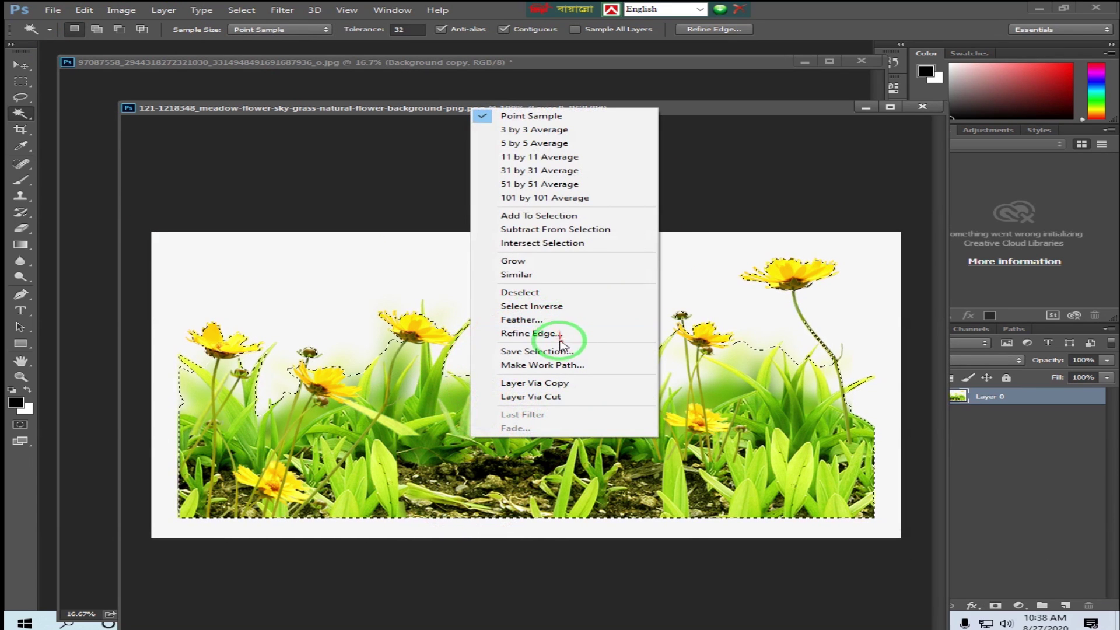
# Step: In Refine Edge, brush refinement along the flower and grass edges
pyautogui.click(553, 337)
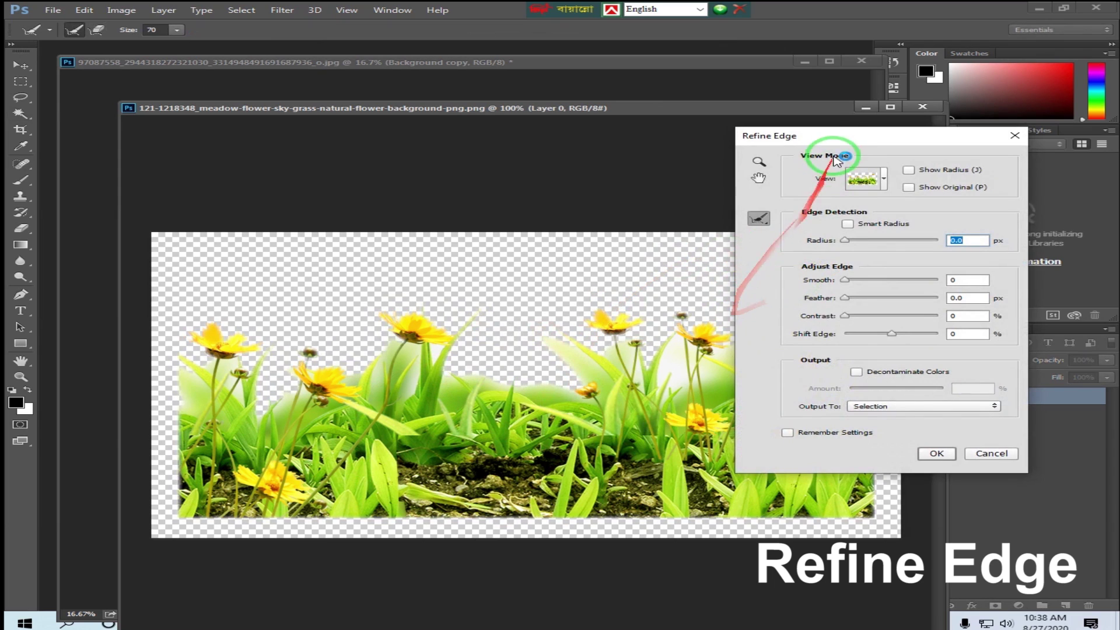
pyautogui.moveTo(817, 136); pyautogui.dragTo(1047, 166)
pyautogui.moveTo(811, 284)
pyautogui.mouseDown()
pyautogui.moveTo(200, 351)
pyautogui.moveTo(170, 487)
pyautogui.moveTo(348, 518)
pyautogui.moveTo(854, 516)
pyautogui.moveTo(625, 395)
pyautogui.moveTo(400, 376)
pyautogui.moveTo(213, 321)
pyautogui.moveTo(374, 354)
pyautogui.moveTo(438, 338)
pyautogui.moveTo(800, 320)
pyautogui.moveTo(1101, 138)
pyautogui.moveTo(918, 169)
pyautogui.moveTo(813, 161)
pyautogui.mouseUp()
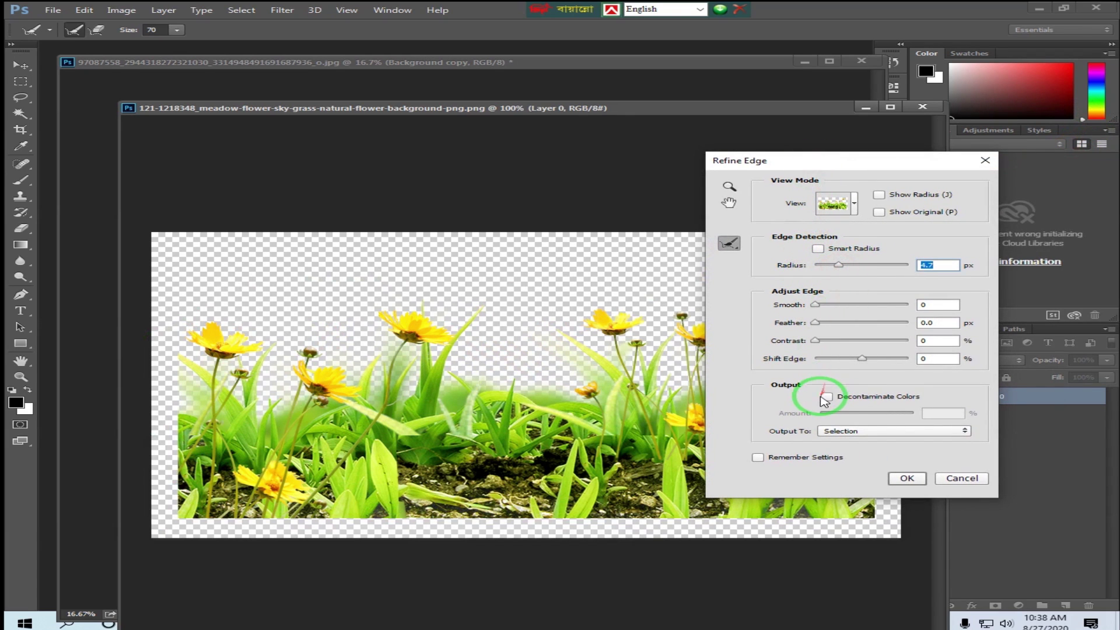
# Step: Apply Radius 4.7, Contrast 32 and Decontaminate Colors 97%, outputting to a new layer
pyautogui.moveTo(910, 413); pyautogui.dragTo(912, 415)
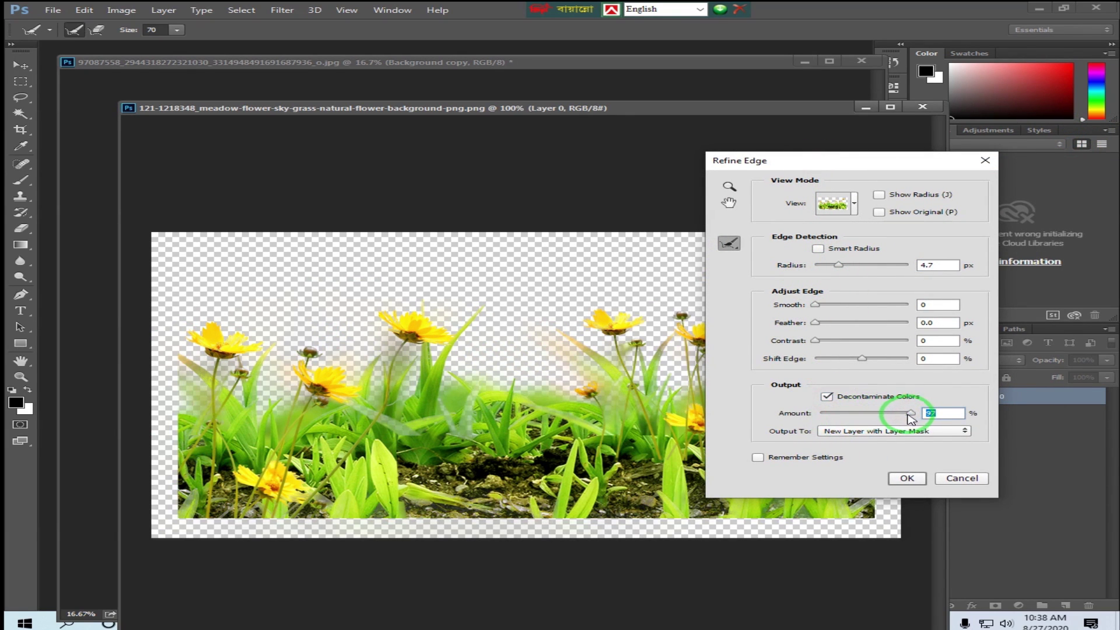
pyautogui.moveTo(816, 340); pyautogui.dragTo(844, 340)
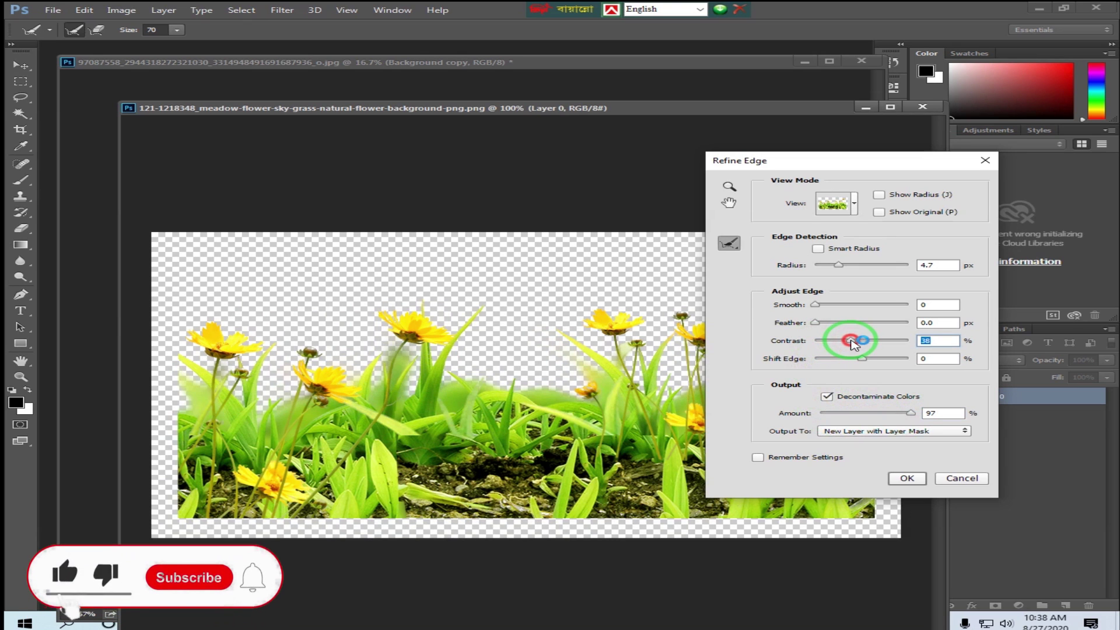
pyautogui.click(814, 323)
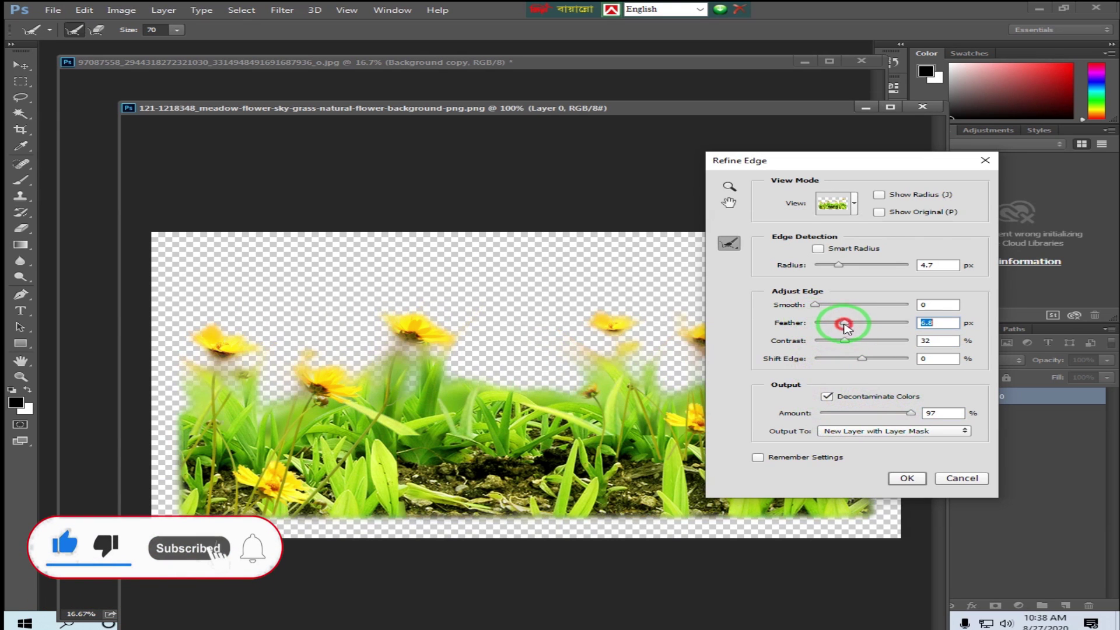
pyautogui.click(891, 444)
pyautogui.click(884, 458)
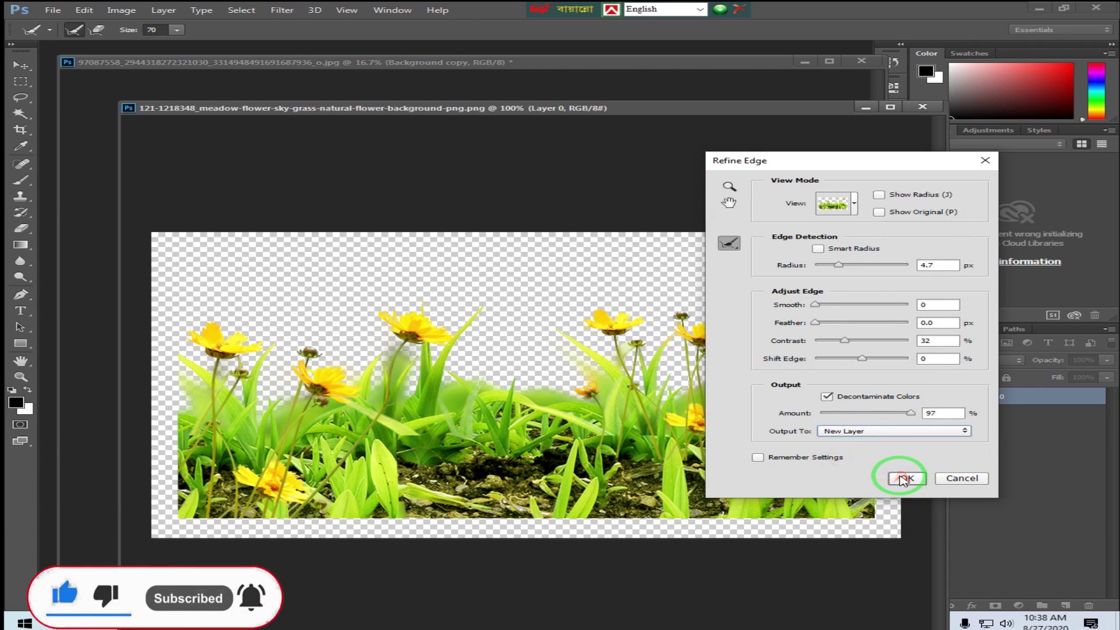
pyautogui.click(904, 478)
pyautogui.moveTo(504, 117)
pyautogui.mouseDown()
pyautogui.moveTo(531, 121)
pyautogui.moveTo(875, 380)
pyautogui.moveTo(807, 67)
pyautogui.moveTo(789, 127)
pyautogui.mouseUp()
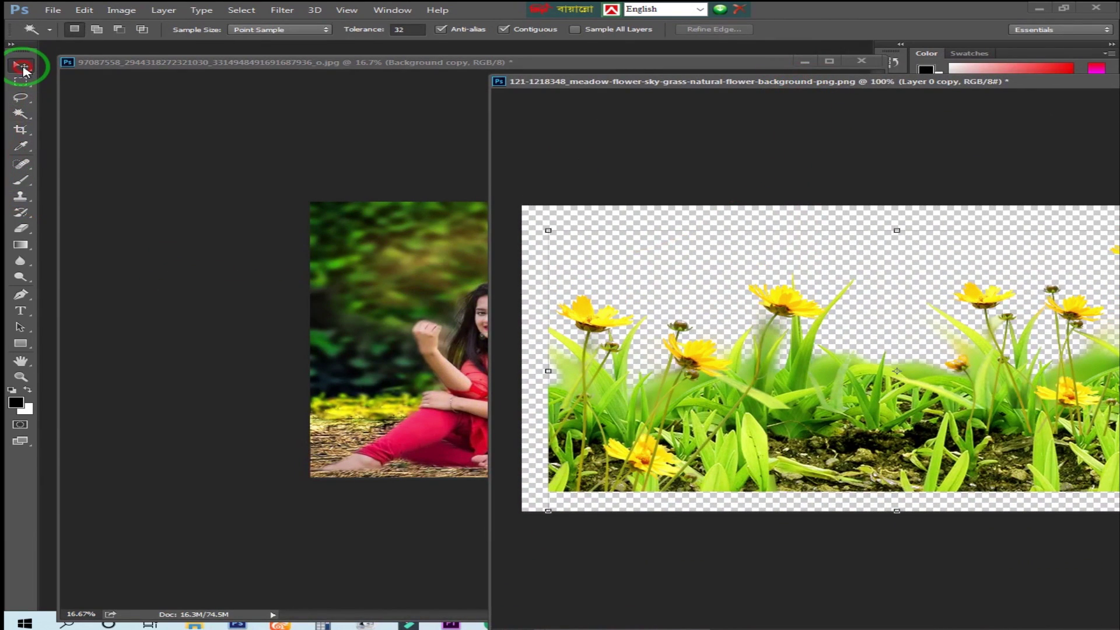
# Step: Drag the flower cut-out layer into the woman's photo and minimize the flower document
pyautogui.click(24, 69)
pyautogui.moveTo(747, 327)
pyautogui.mouseDown()
pyautogui.moveTo(382, 413)
pyautogui.moveTo(408, 475)
pyautogui.mouseUp()
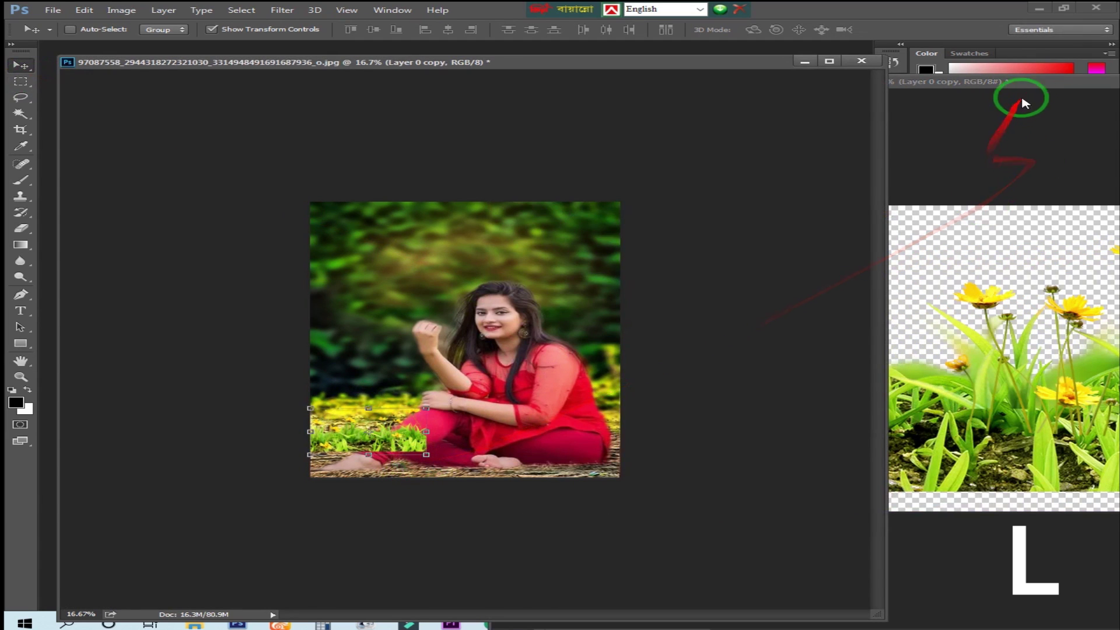
pyautogui.moveTo(1023, 87); pyautogui.dragTo(703, 131)
pyautogui.click(887, 120)
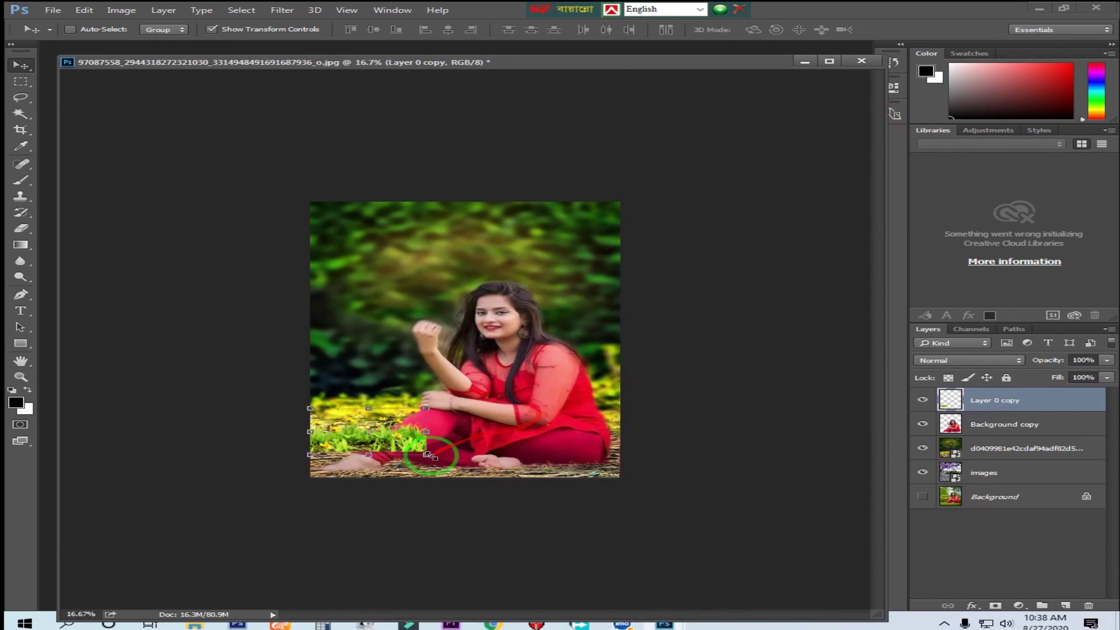
# Step: Stretch the flower layer wider and shorter across the bottom of the photo
pyautogui.moveTo(435, 457); pyautogui.dragTo(653, 502)
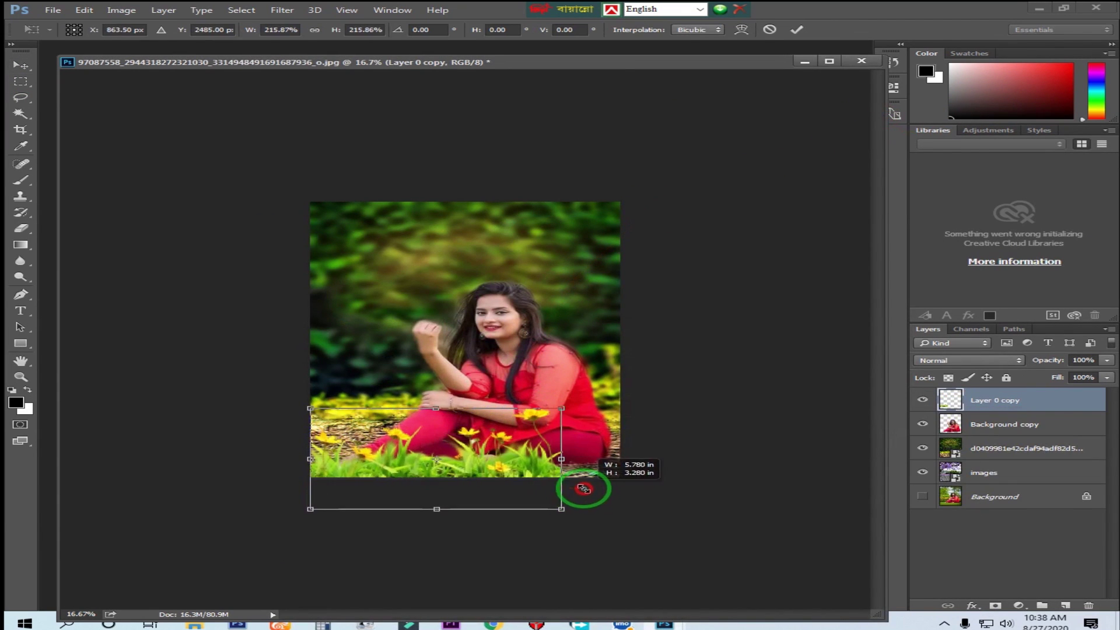
pyautogui.moveTo(652, 502); pyautogui.dragTo(580, 423)
pyautogui.moveTo(502, 363)
pyautogui.mouseDown()
pyautogui.moveTo(496, 413)
pyautogui.moveTo(461, 428)
pyautogui.mouseUp()
pyautogui.press('Return')
# Step: Move the Background copy photo and the Layer 0 copy flowers upward
pyautogui.press('z')
pyautogui.click(501, 481)
pyautogui.press('v')
pyautogui.rightClick(554, 390)
pyautogui.click(587, 399)
pyautogui.moveTo(587, 399); pyautogui.dragTo(584, 376)
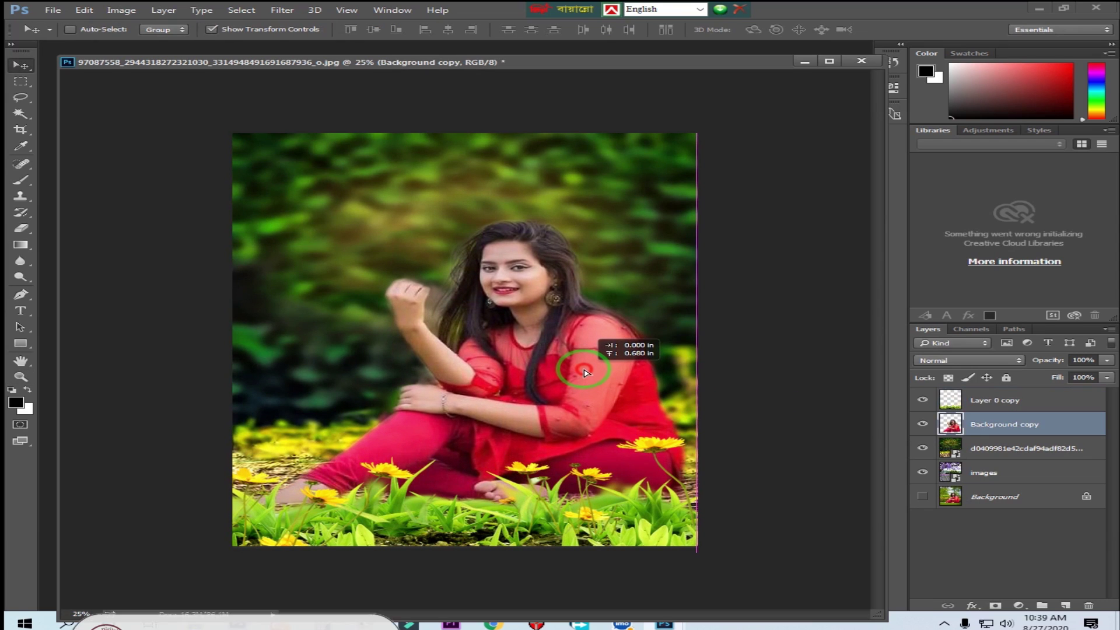
pyautogui.rightClick(642, 514)
pyautogui.click(675, 525)
pyautogui.moveTo(675, 528); pyautogui.dragTo(703, 487)
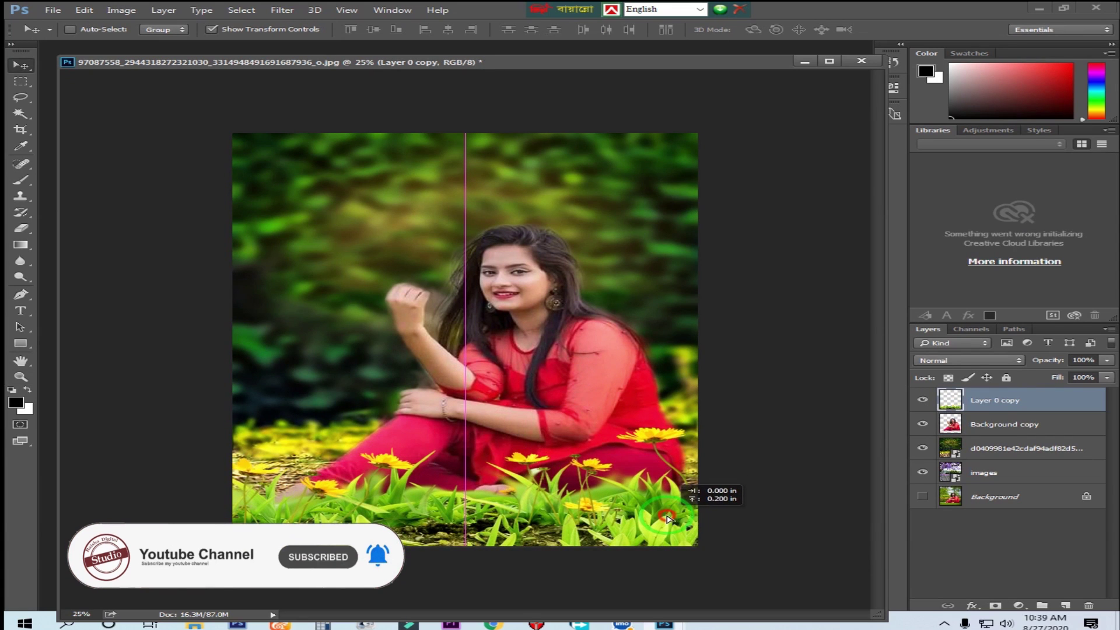
# Step: Nudge the Background copy layer slightly higher behind the flowers, checking it zoomed in
pyautogui.press('z')
pyautogui.click(537, 461)
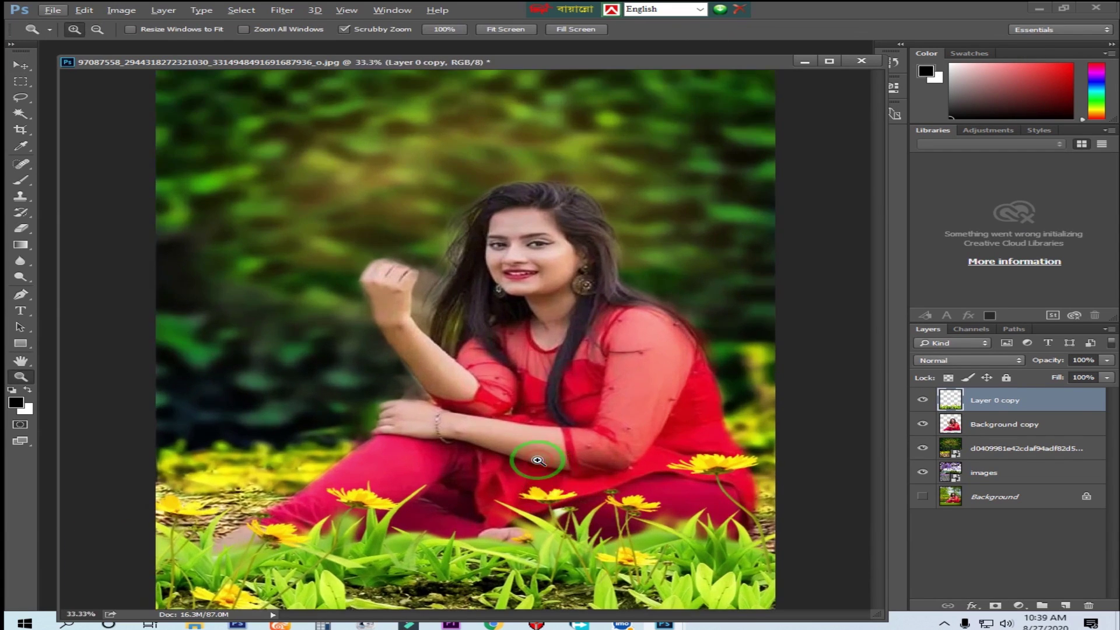
pyautogui.press('v')
pyautogui.rightClick(569, 353)
pyautogui.click(607, 368)
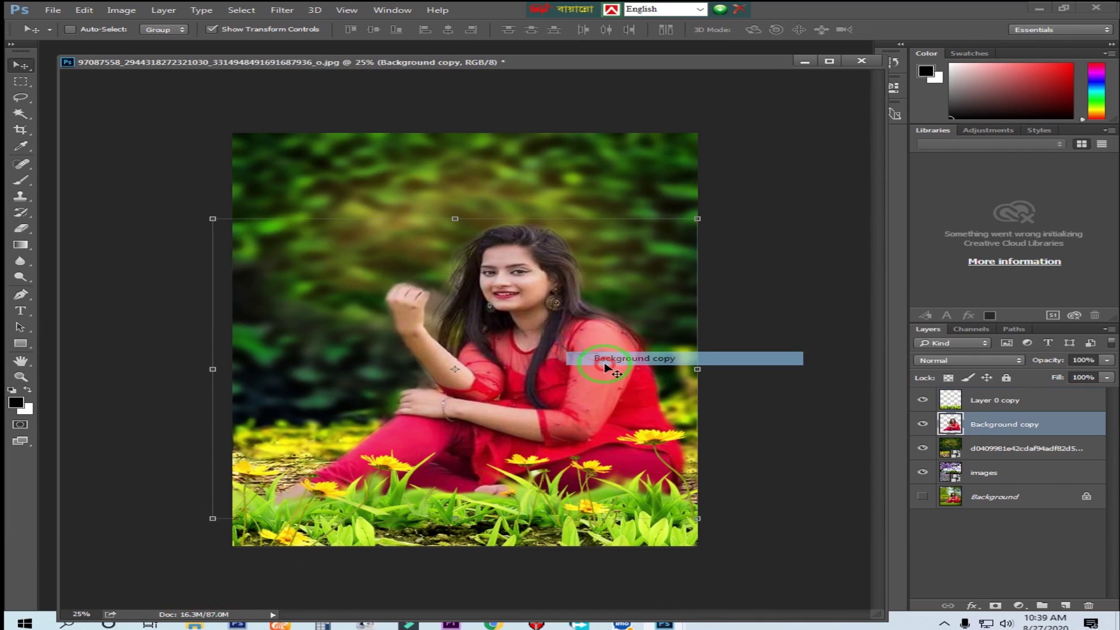
pyautogui.rightClick(596, 356)
pyautogui.click(610, 358)
pyautogui.moveTo(610, 359); pyautogui.dragTo(616, 353)
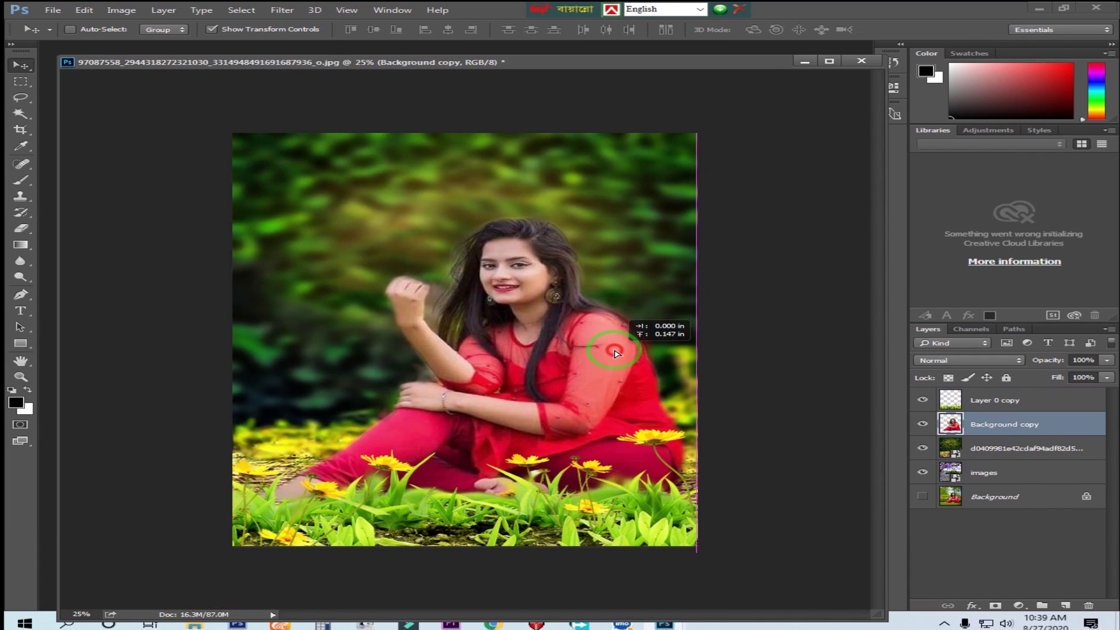
pyautogui.press('z')
pyautogui.keyDown('alt'); pyautogui.click(584, 441); pyautogui.keyUp('alt')
pyautogui.click(549, 446)
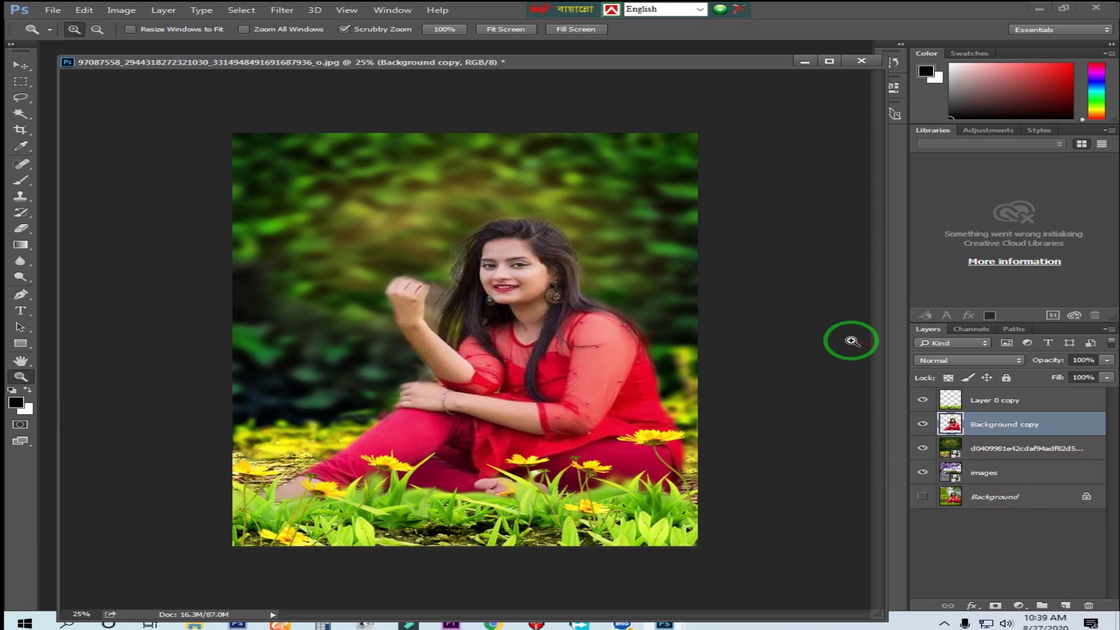
# Step: Flatten the image into one Background layer, discarding the hidden layer
pyautogui.rightClick(998, 500)
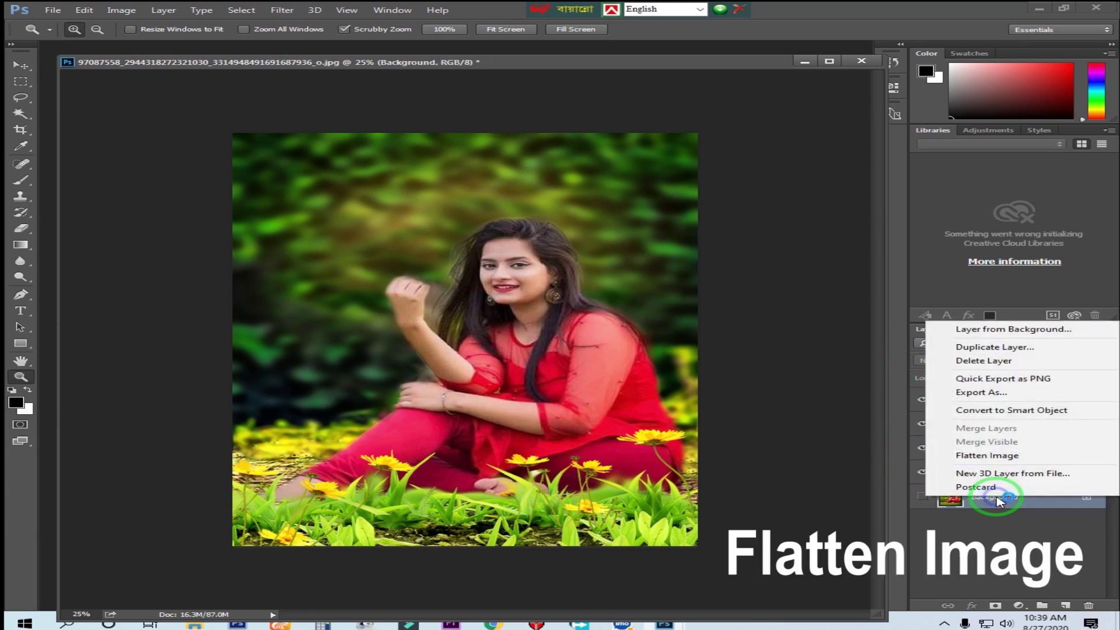
pyautogui.click(985, 457)
pyautogui.click(527, 239)
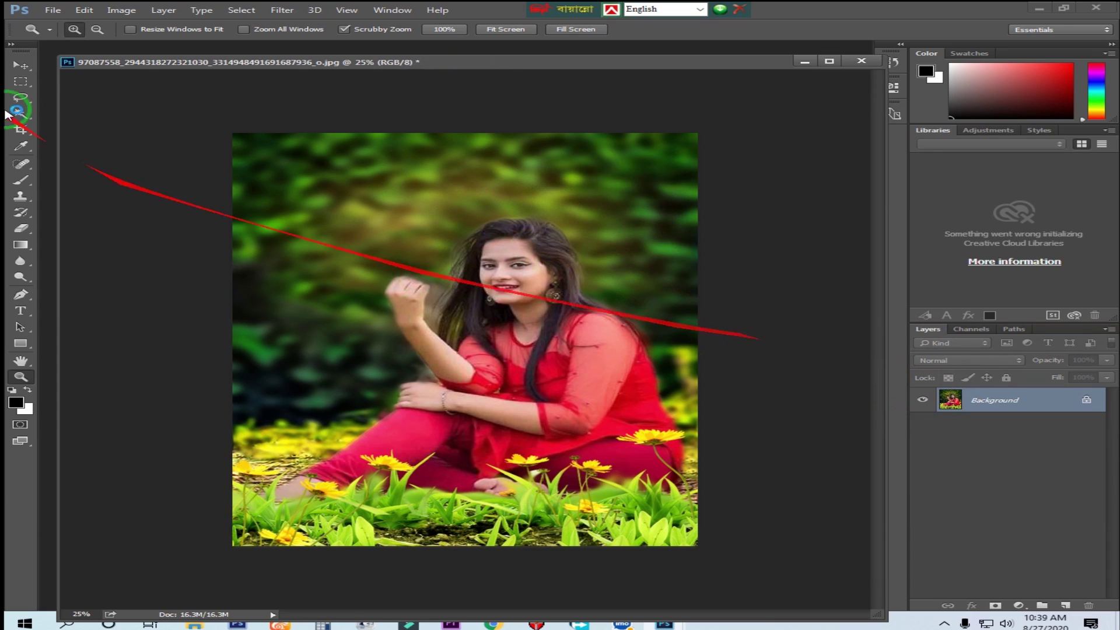
# Step: Save the composite as 'vvvvvv' in JPEG format
pyautogui.click(53, 12)
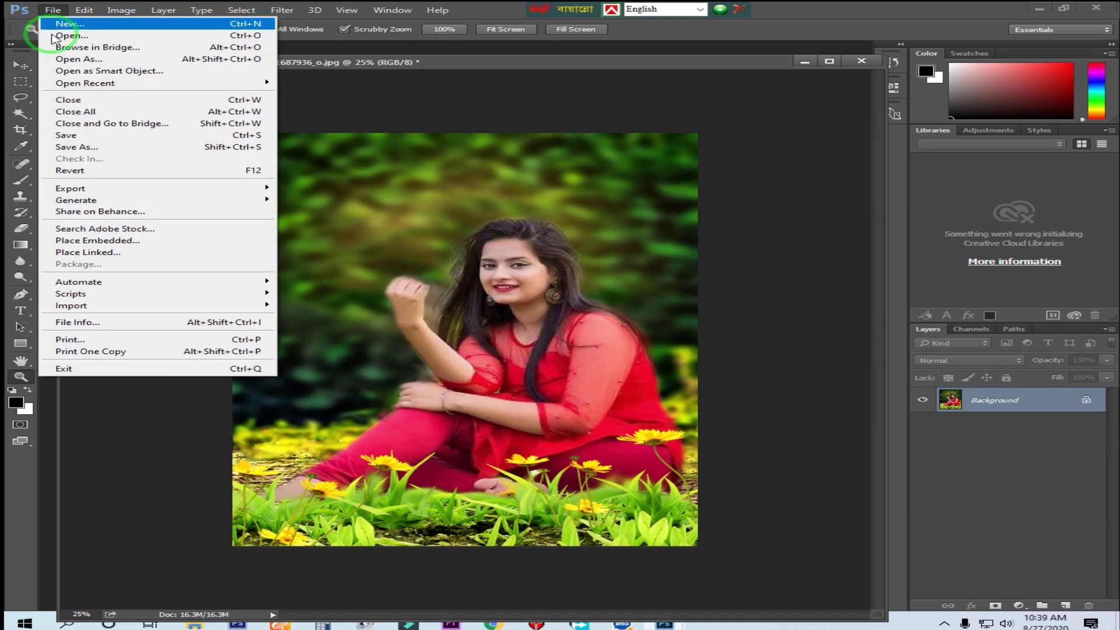
pyautogui.click(89, 148)
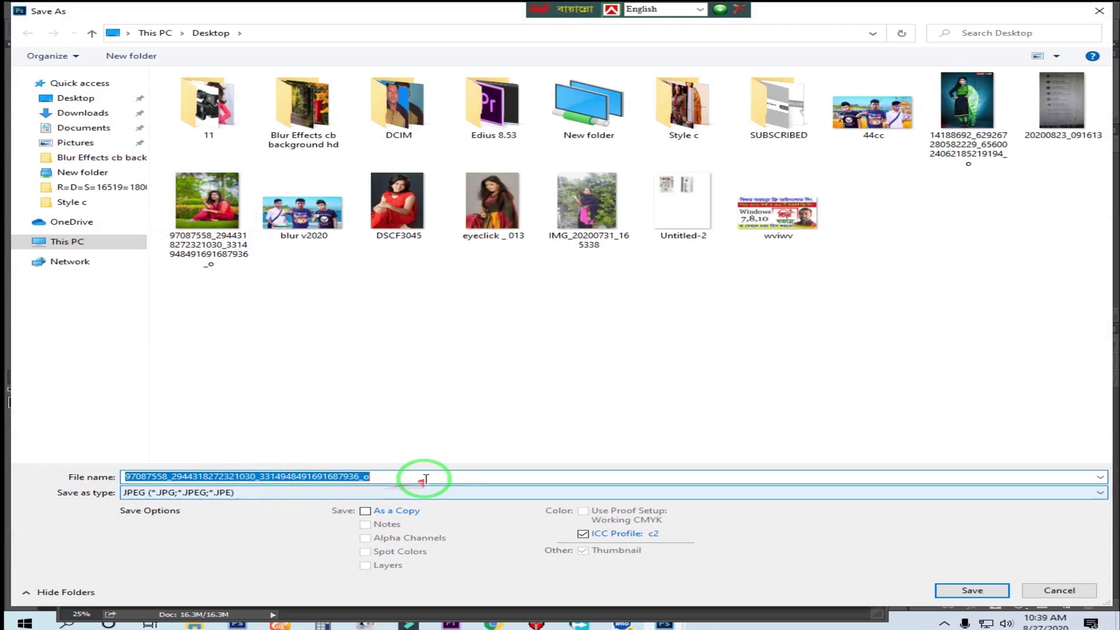
pyautogui.write('vvvvvv')
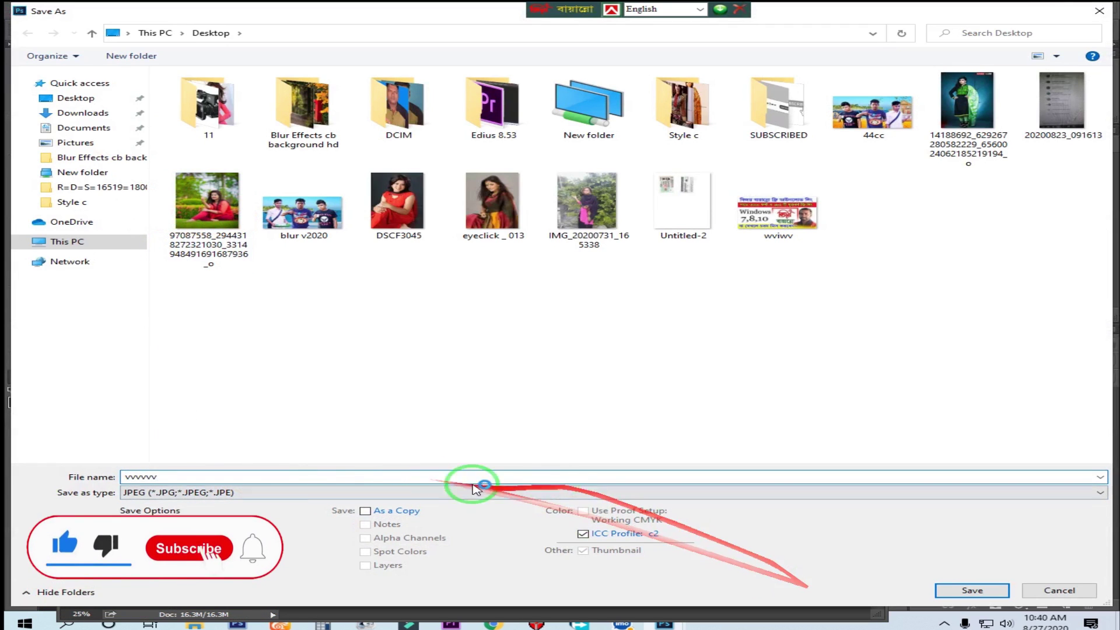
pyautogui.click(249, 493)
pyautogui.click(221, 368)
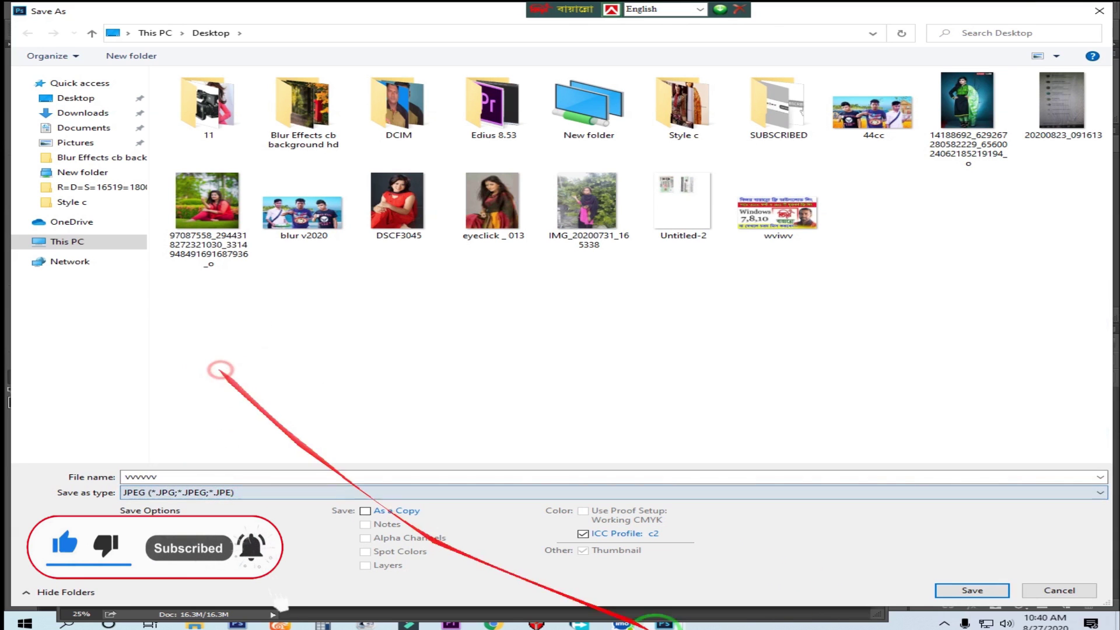
pyautogui.click(972, 590)
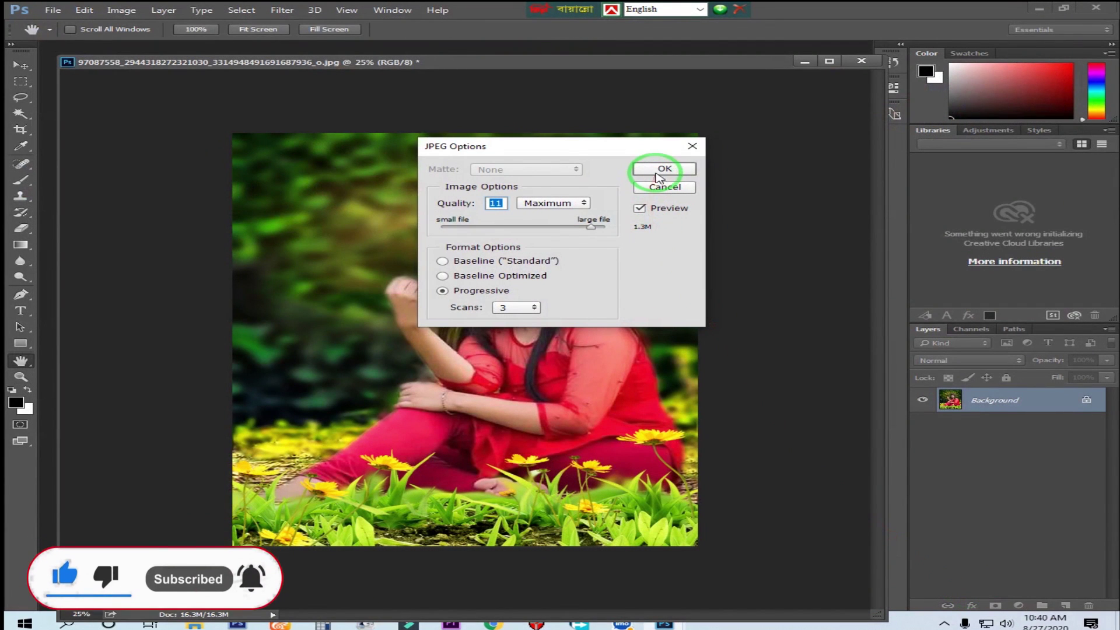
# Step: Set JPEG quality to 12 (Maximum) and confirm the save
pyautogui.click(586, 229)
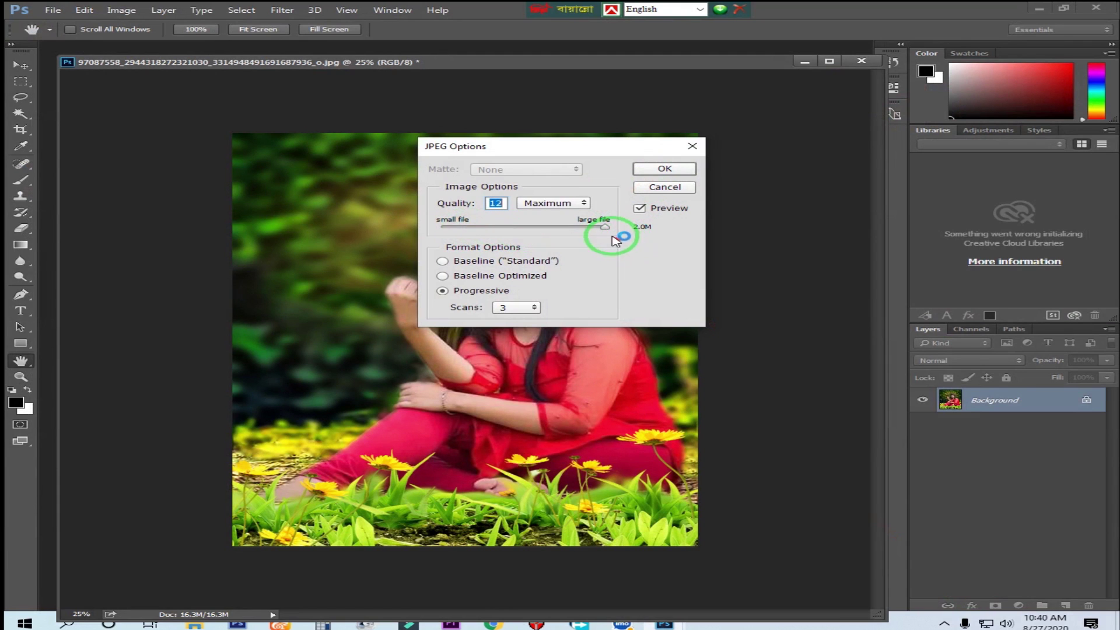
pyautogui.click(665, 170)
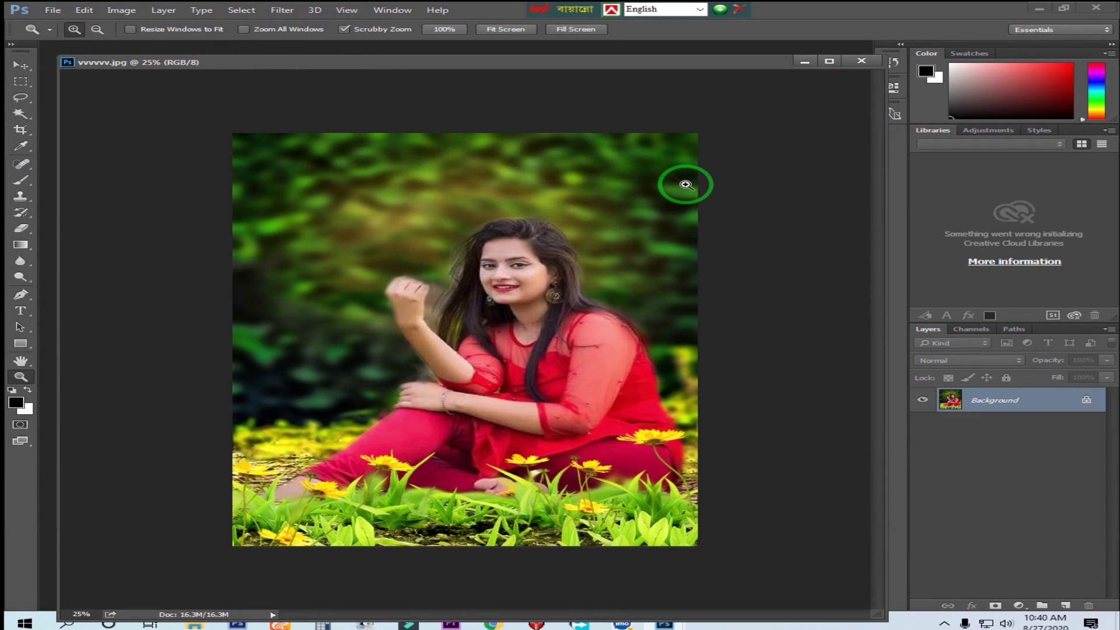